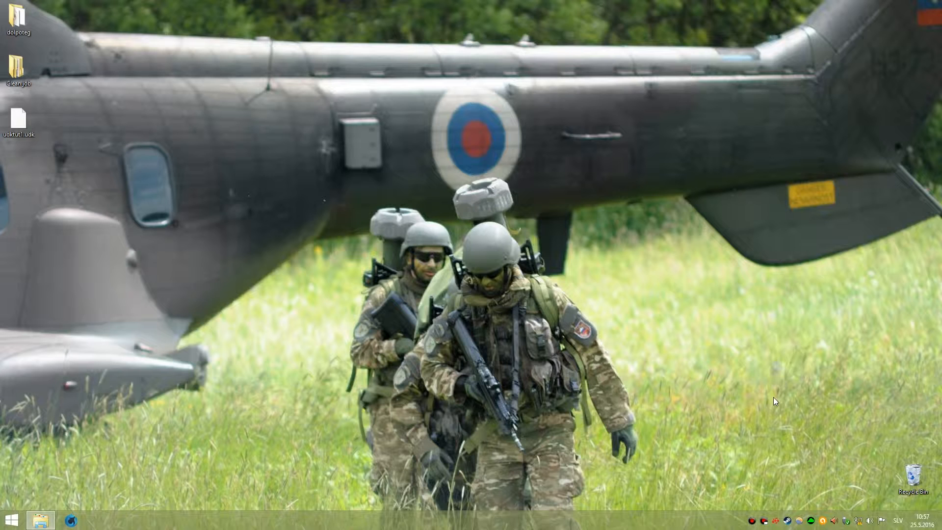
Launch the Viscera Cleanup Detail editor from the Steam tray menu.
right_click(787, 521)
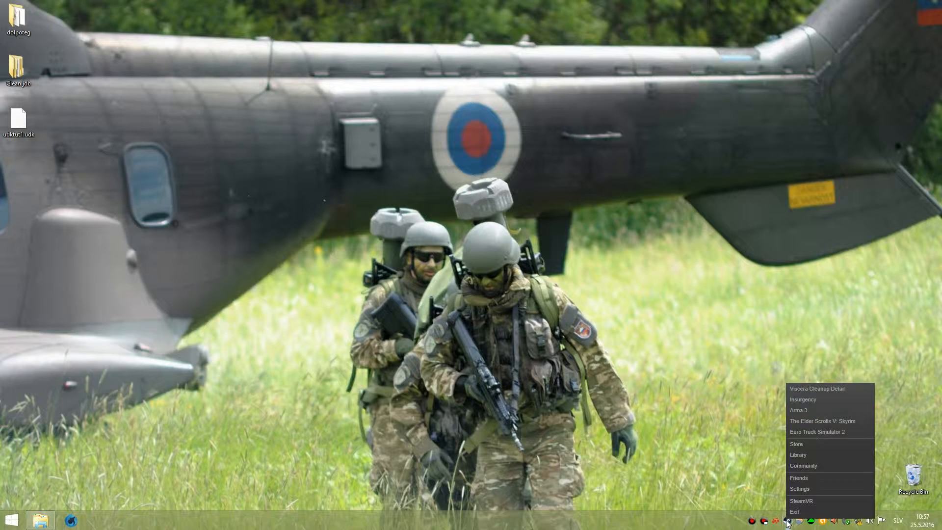
click(808, 388)
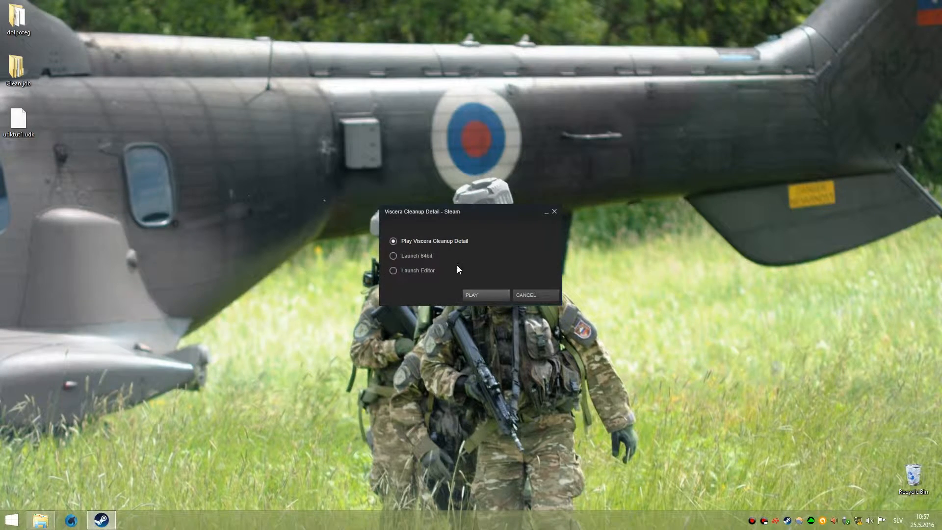
click(394, 271)
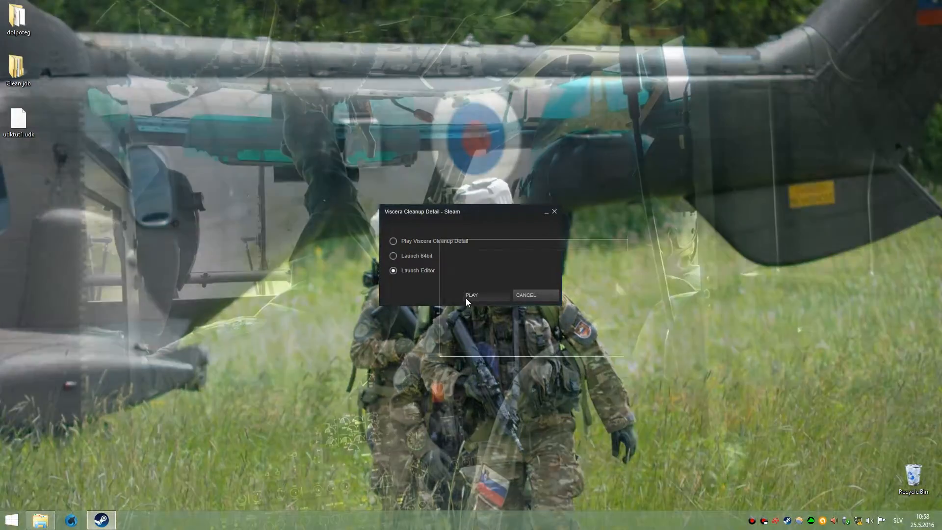
click(467, 299)
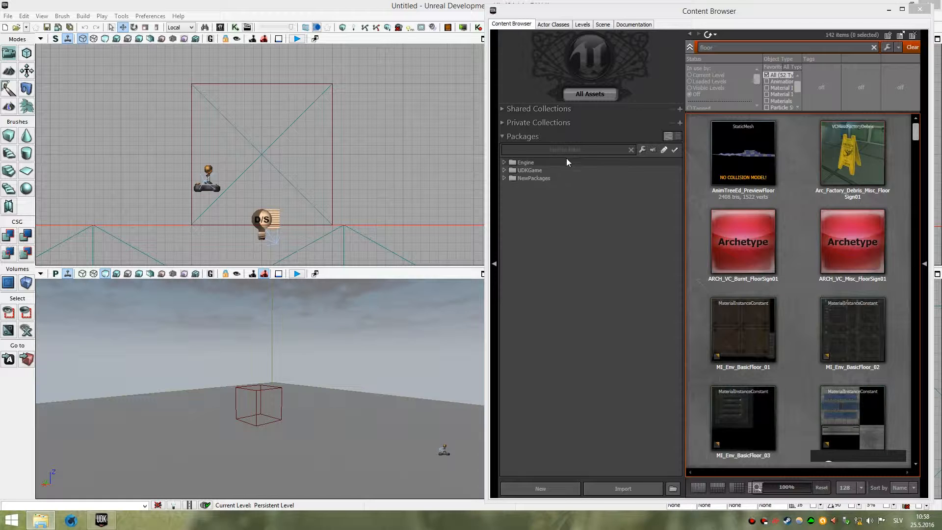
Fully load the UDKGame package in the Content Browser, dismiss the load errors, and close the browser.
click(529, 170)
right_click(529, 171)
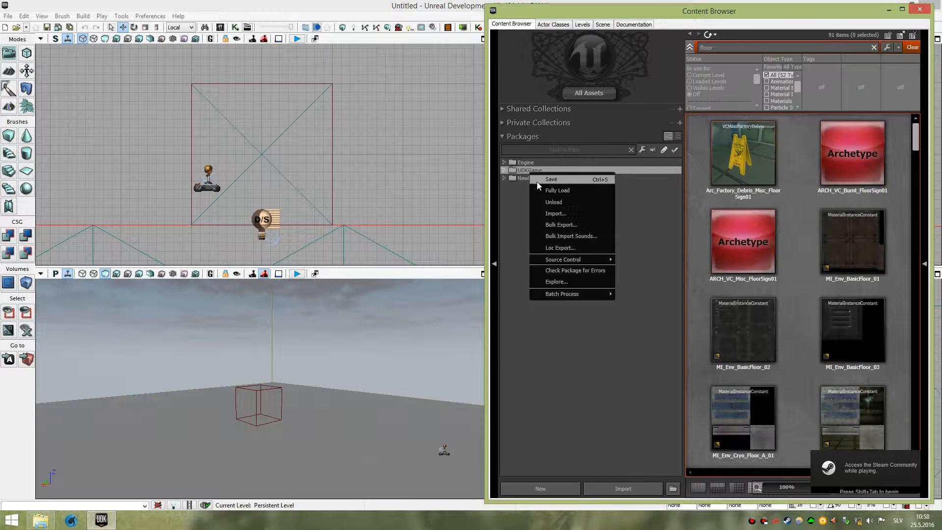
click(544, 189)
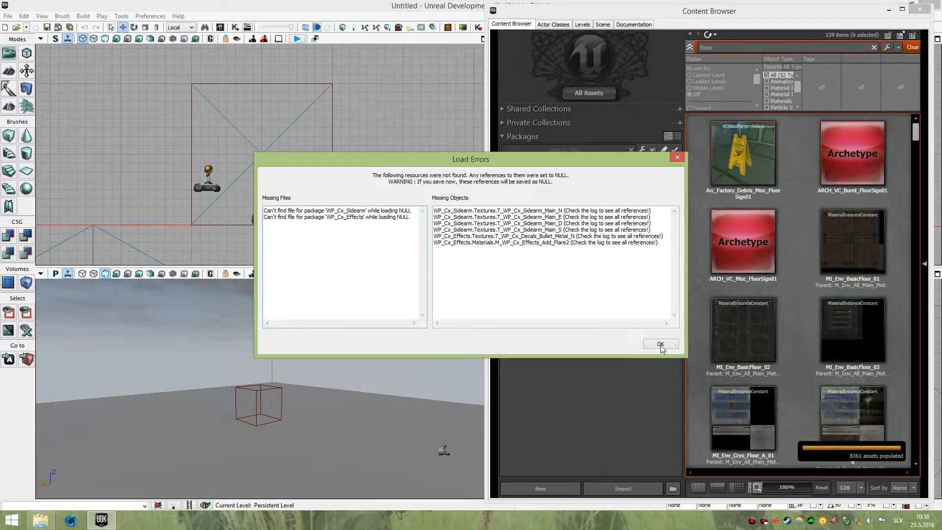
click(661, 345)
click(919, 9)
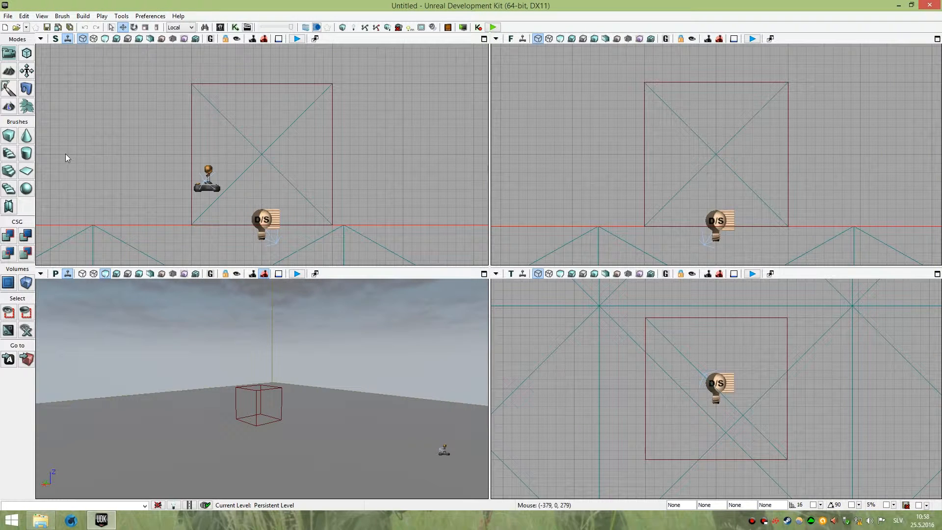
Maximize the perspective viewport, then restore the 2x2 Split viewport configuration.
click(484, 274)
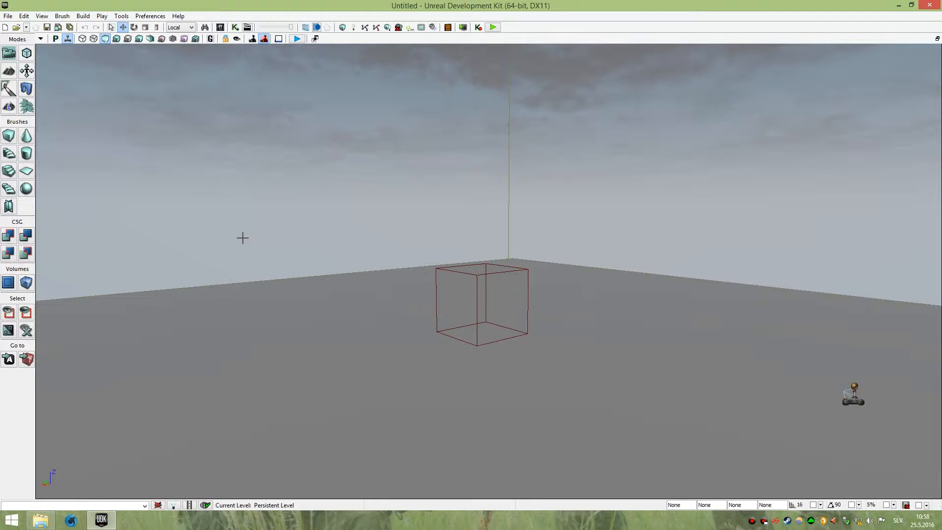
click(42, 16)
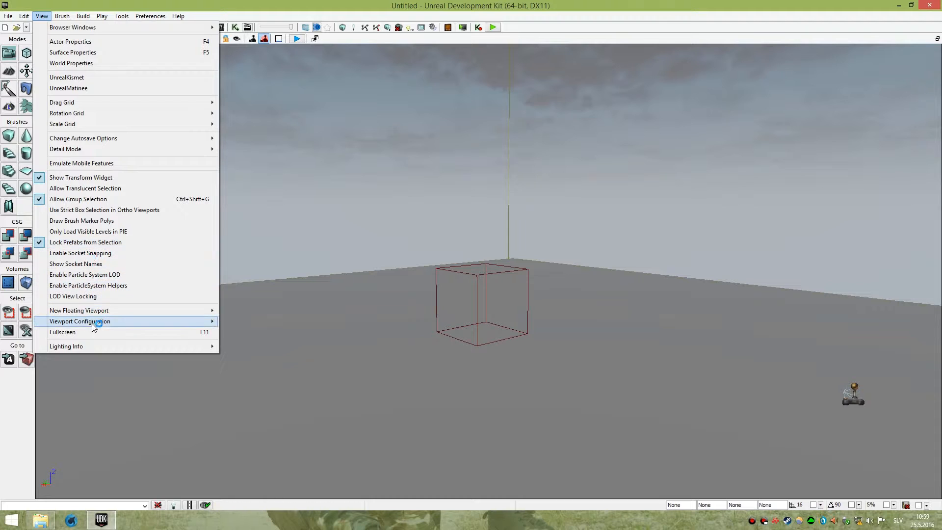
mouse_move(93, 323)
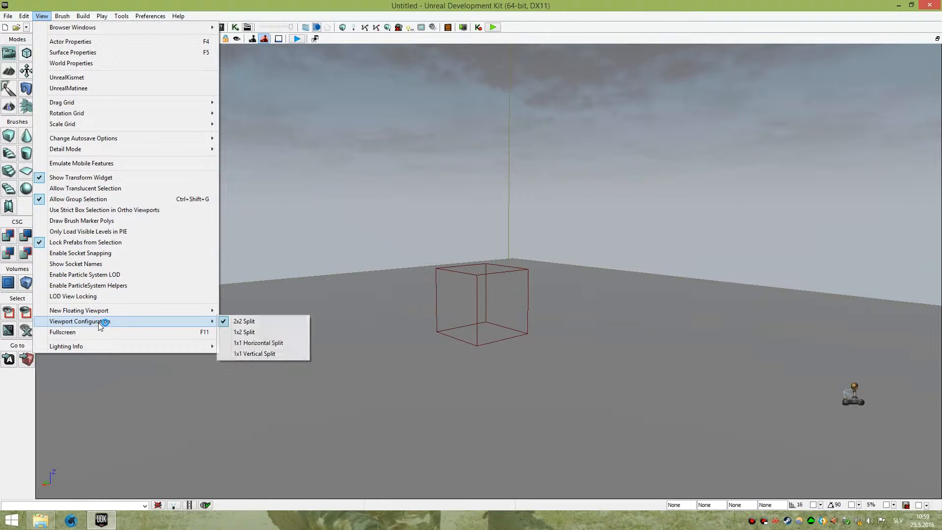
click(280, 321)
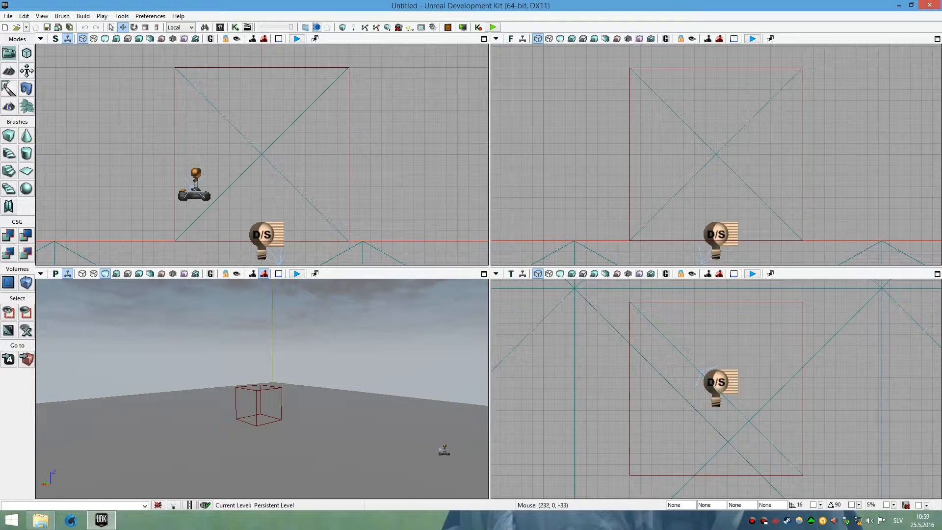
right_click(82, 298)
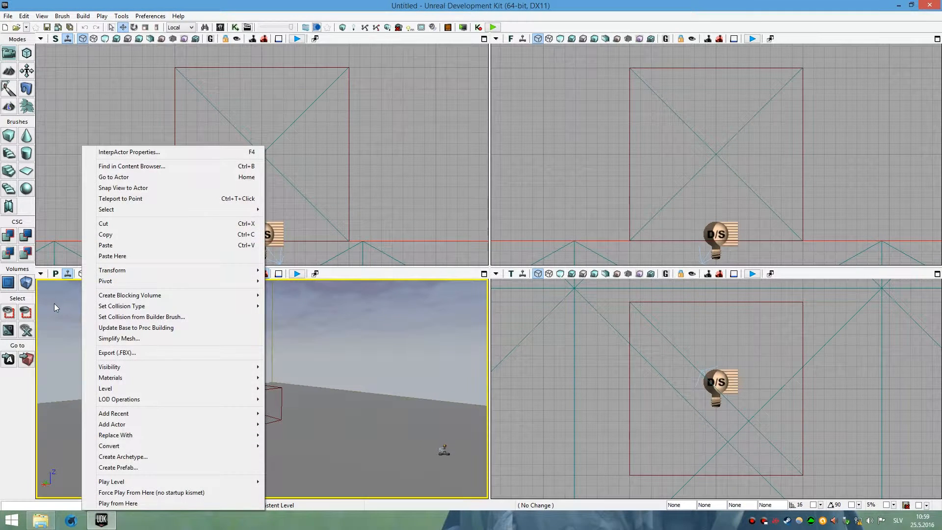
click(355, 275)
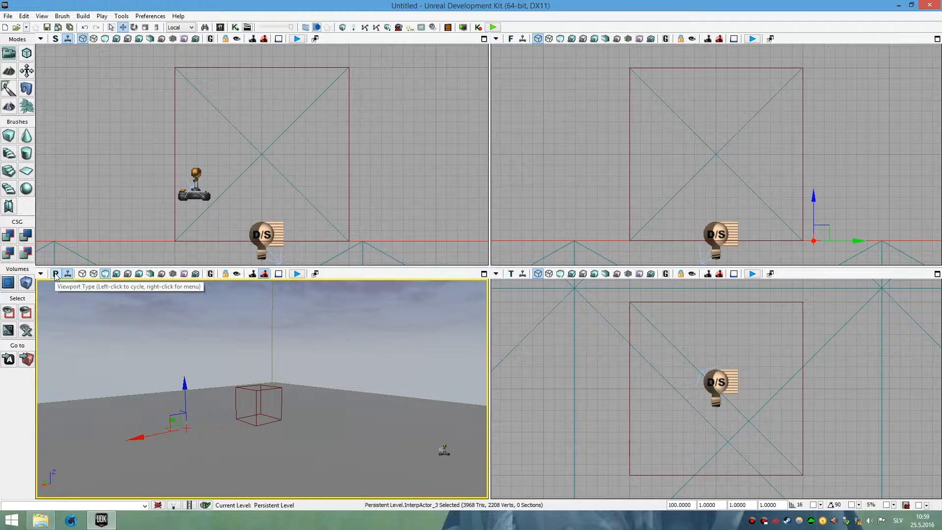
mouse_move(130, 376)
right_down()
mouse_move(160, 376)
mouse_move(199, 417)
mouse_move(39, 392)
mouse_move(98, 396)
mouse_move(236, 374)
mouse_move(130, 376)
right_up()
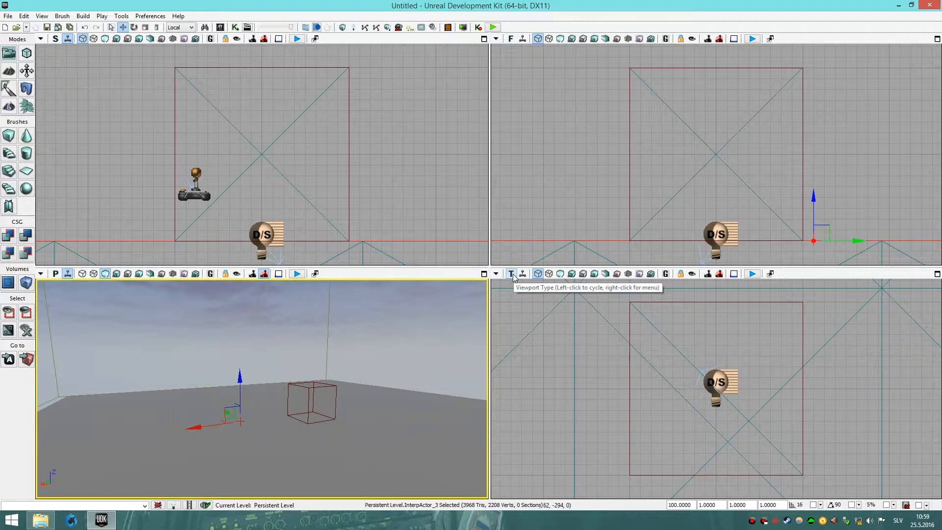
right_drag(299, 353, 293, 367)
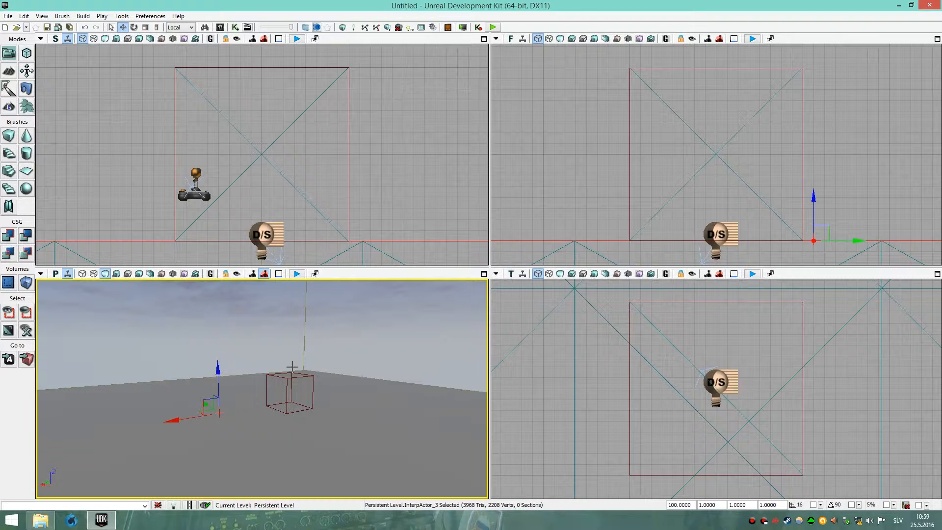
Open the udktut1.udk map from the Desktop and close the Map Check window.
click(14, 28)
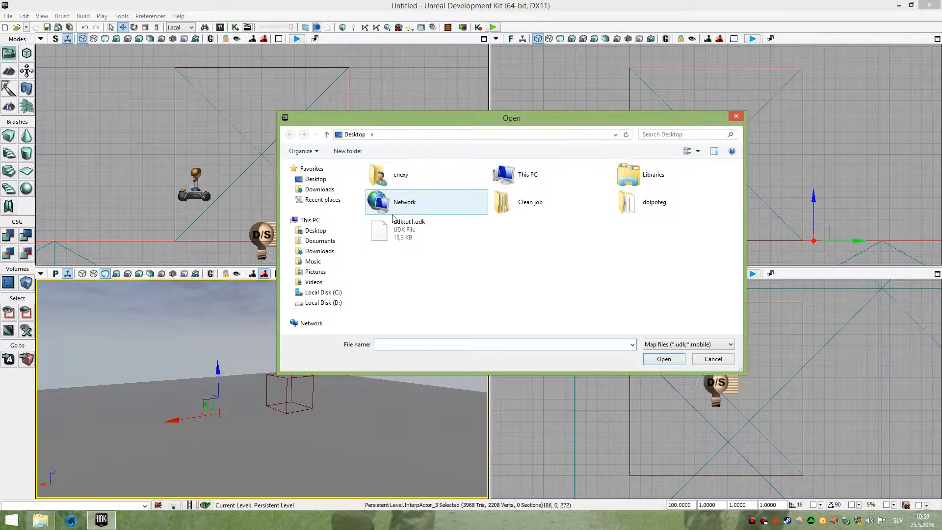
double_click(399, 228)
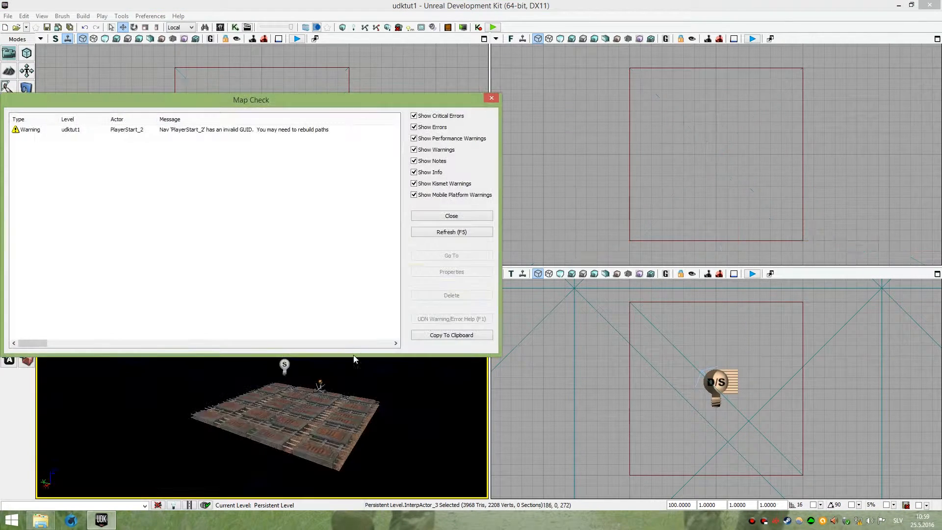
click(450, 216)
Navigate the perspective and orthographic viewports to frame the floor mesh from different angles.
right_drag(262, 389, 268, 422)
key(w)
scroll(402, 116, down, 3)
scroll(397, 125, down, 8)
right_drag(397, 126, 392, 219)
scroll(375, 178, up, 6)
right_drag(363, 179, 384, 160)
right_drag(587, 163, 595, 151)
right_drag(647, 402, 684, 391)
mouse_move(388, 381)
right_down()
mouse_move(412, 375)
mouse_move(399, 377)
right_up()
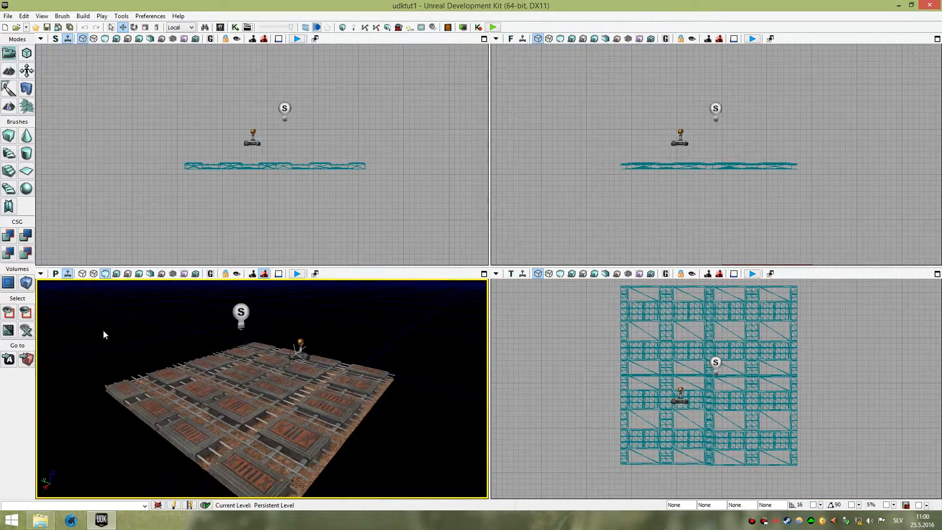
Reset the perspective viewport's Show flags to default through its viewport options.
click(41, 273)
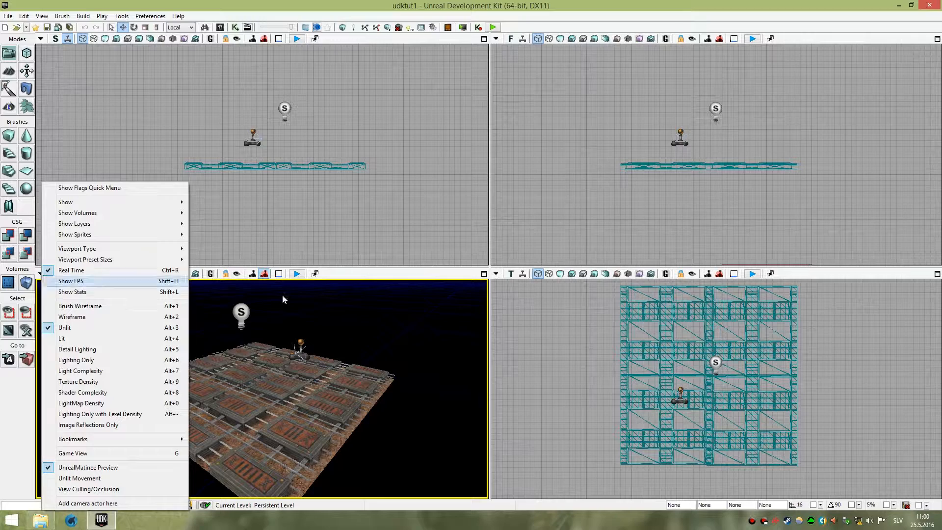
click(495, 275)
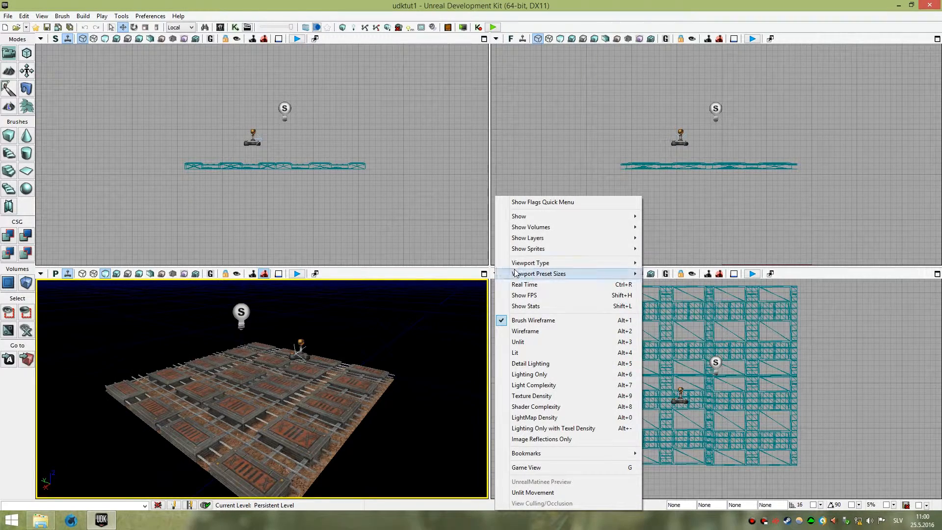
click(41, 275)
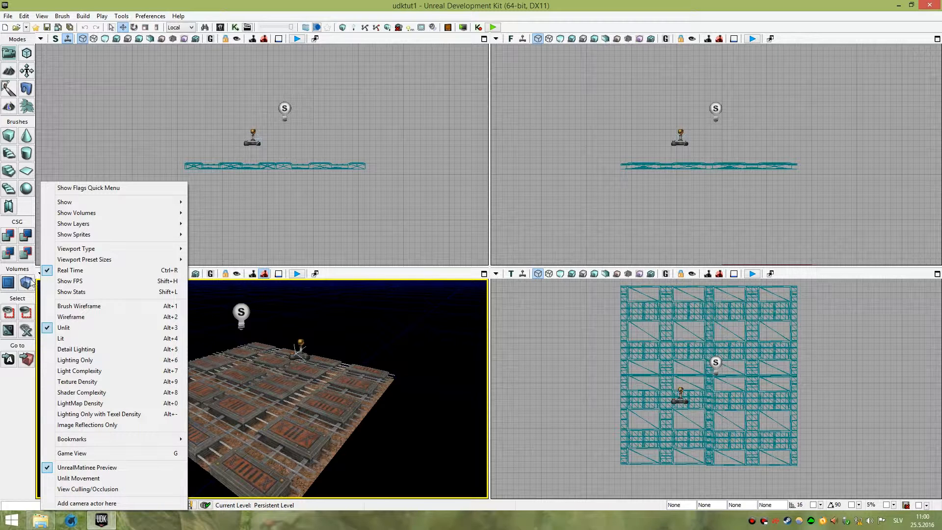
click(16, 383)
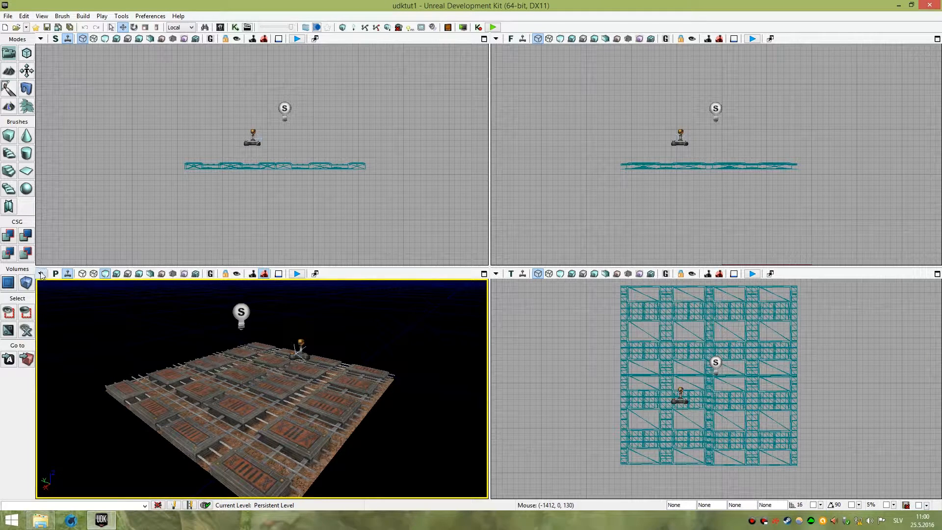
click(40, 273)
mouse_move(105, 202)
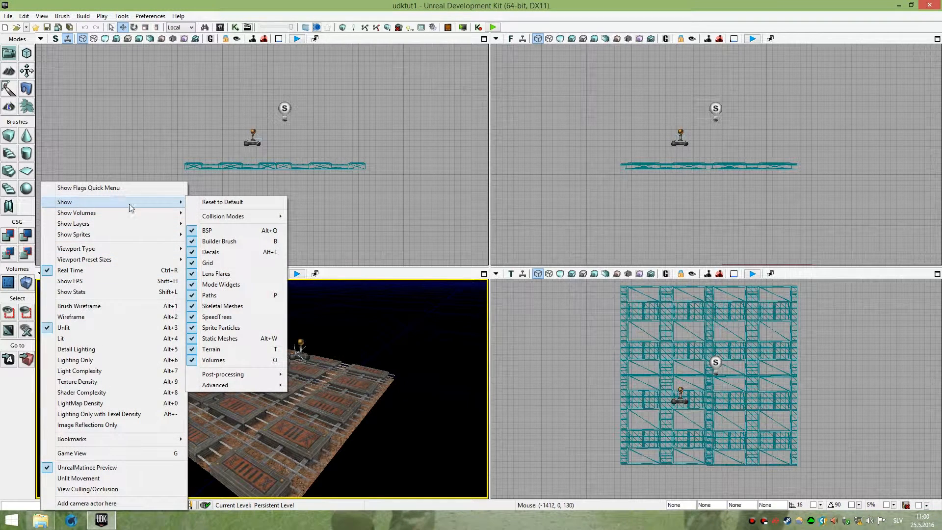
click(214, 204)
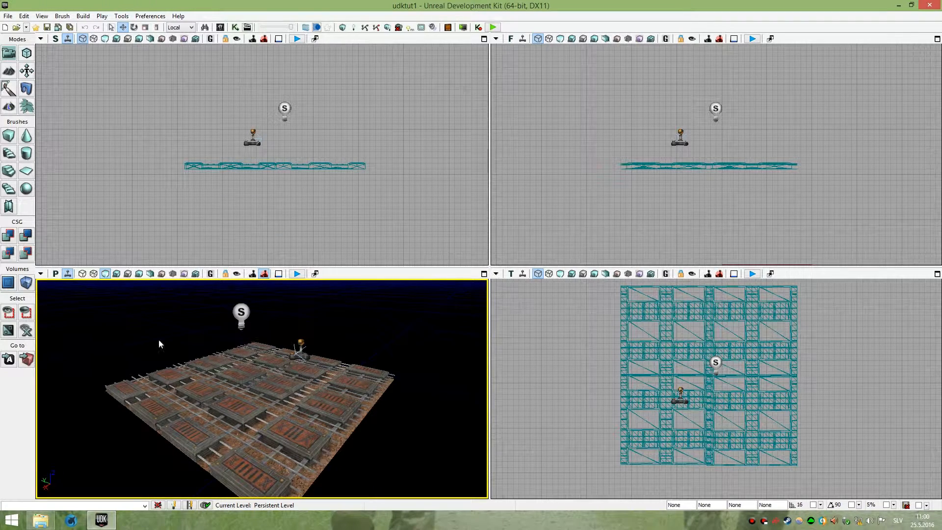
Orbit and move the camera around the floor in the perspective viewport.
mouse_move(290, 409)
right_down()
mouse_move(301, 419)
mouse_move(293, 410)
right_up()
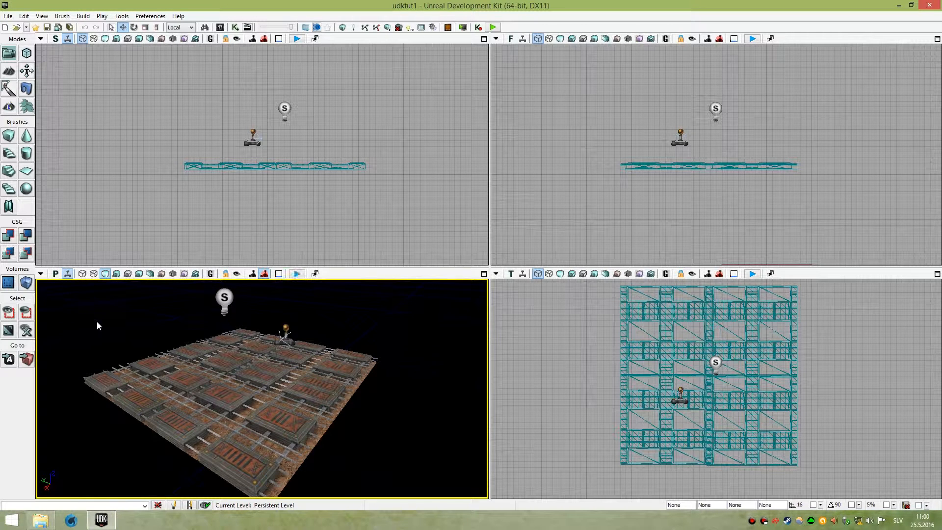
right_drag(202, 349, 228, 358)
key(w)
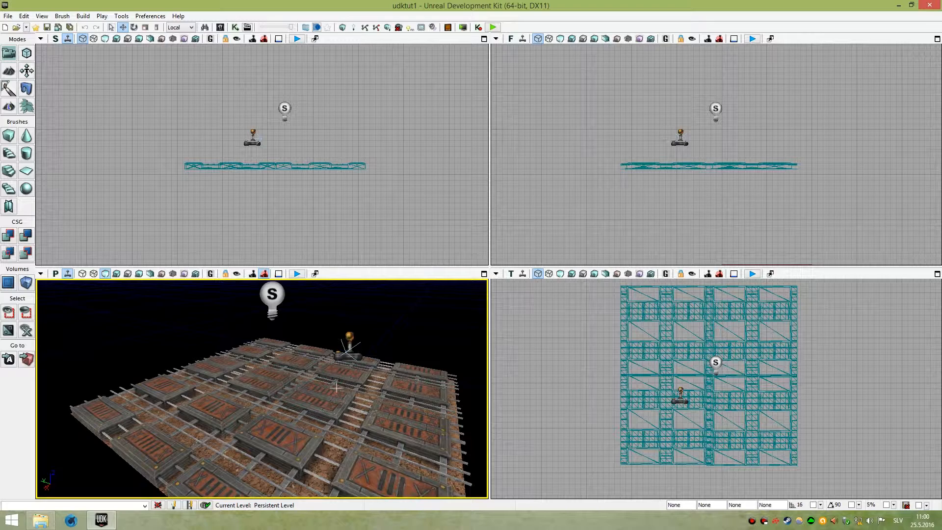
right_drag(308, 372, 307, 357)
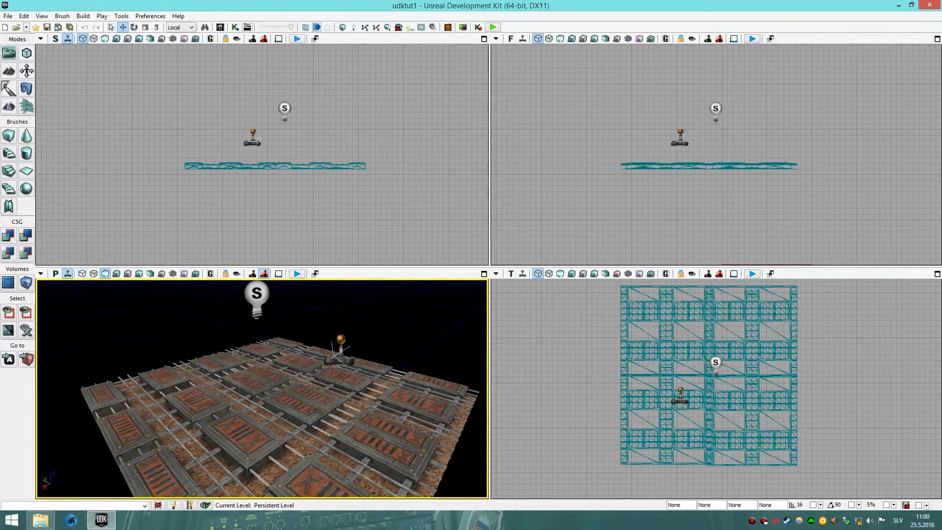
right_drag(229, 381, 228, 402)
Switch the perspective viewport to Wireframe view mode and move around the floor.
click(93, 275)
drag(122, 301, 76, 279)
click(94, 273)
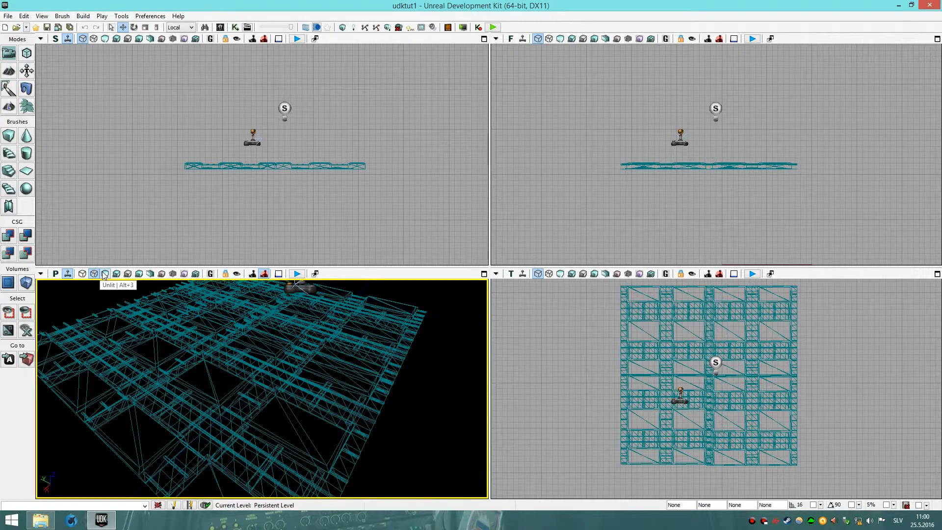
right_drag(147, 338, 280, 388)
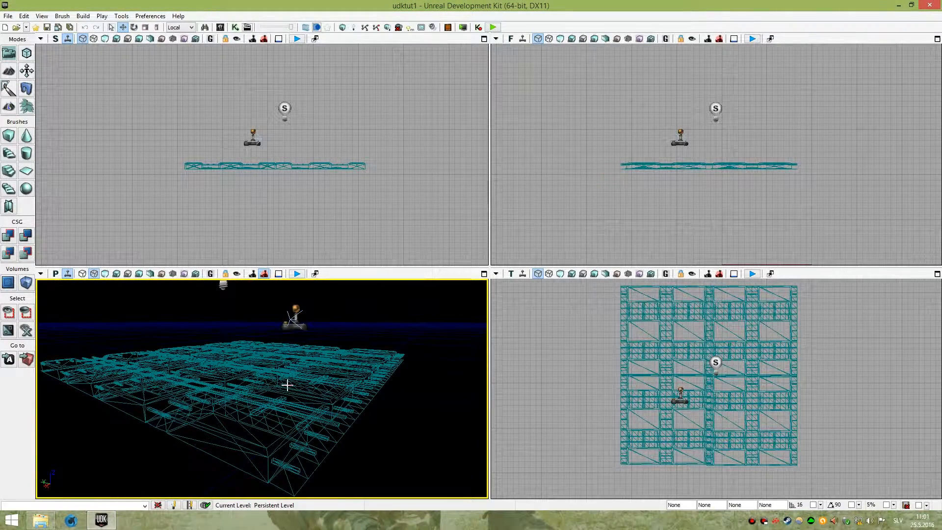
mouse_move(287, 385)
right_down()
mouse_move(287, 422)
mouse_move(304, 430)
mouse_move(287, 444)
mouse_move(287, 461)
mouse_move(288, 387)
right_up()
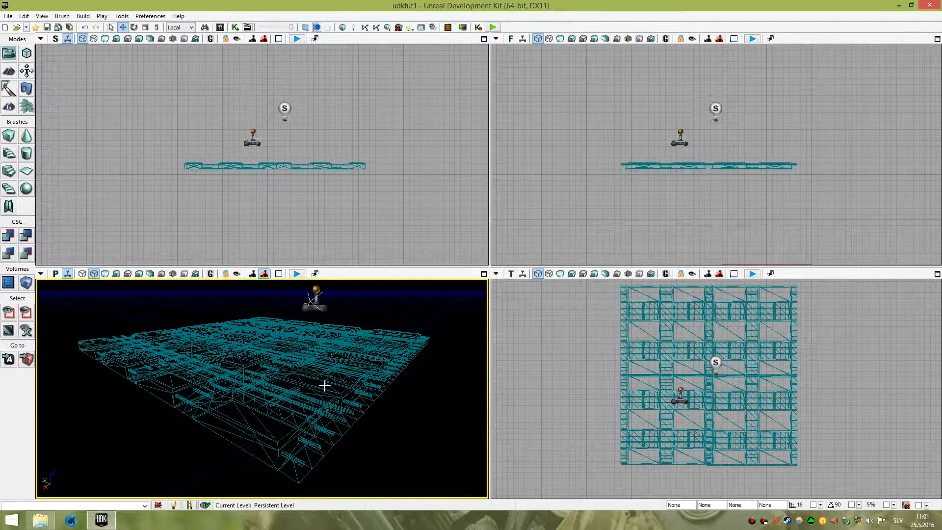
right_drag(331, 376, 392, 334)
key(w)
right_drag(309, 349, 328, 343)
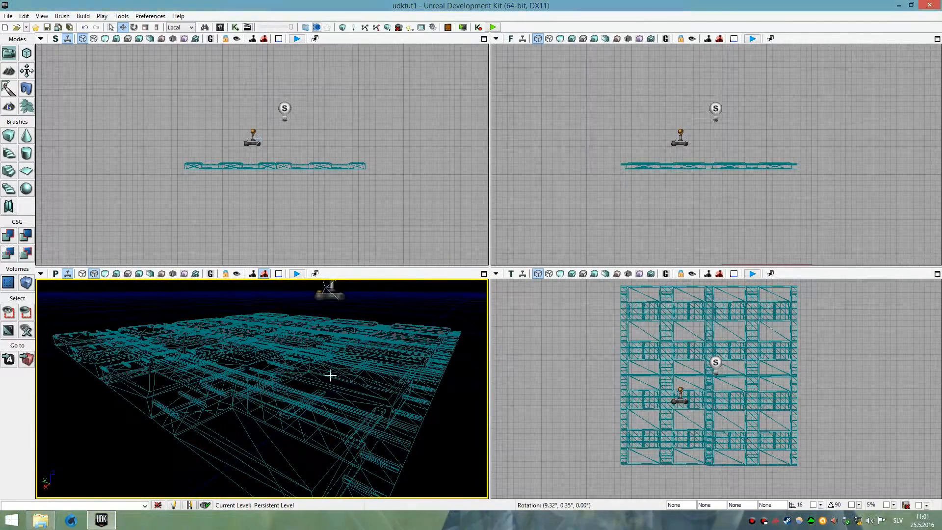
Switch the perspective viewport to Unlit view mode and move the camera back over the floor.
click(107, 276)
right_drag(227, 313, 265, 358)
key(w)
key(s)
Cycle the perspective viewport through the view modes from Lit to Lightmap Density.
click(119, 278)
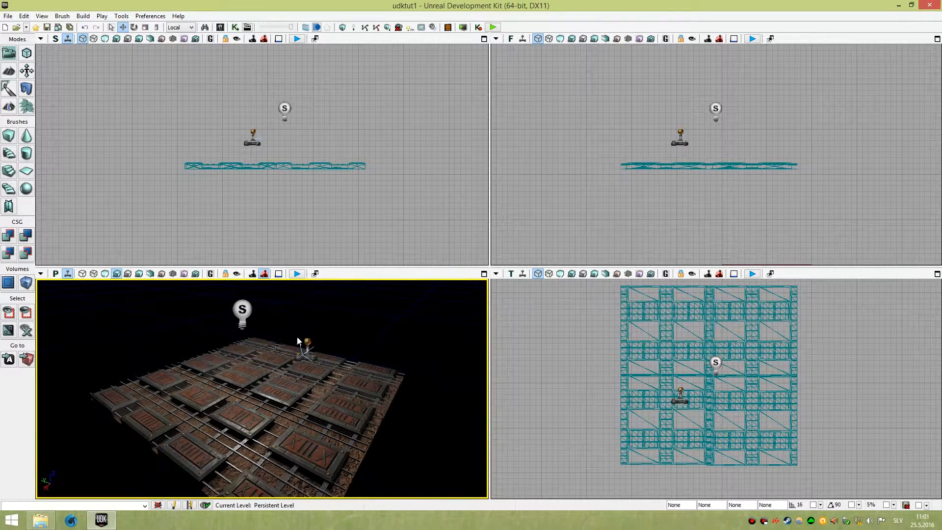
click(128, 275)
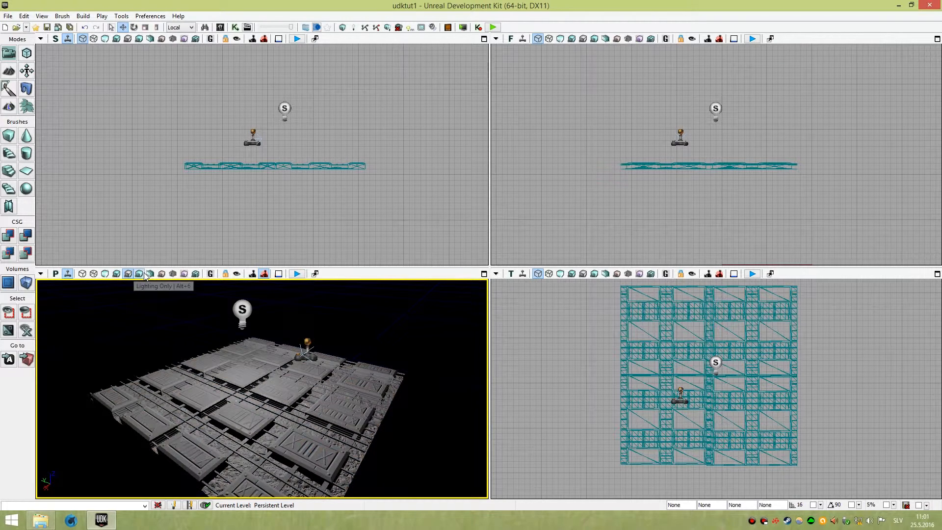
click(138, 274)
click(150, 273)
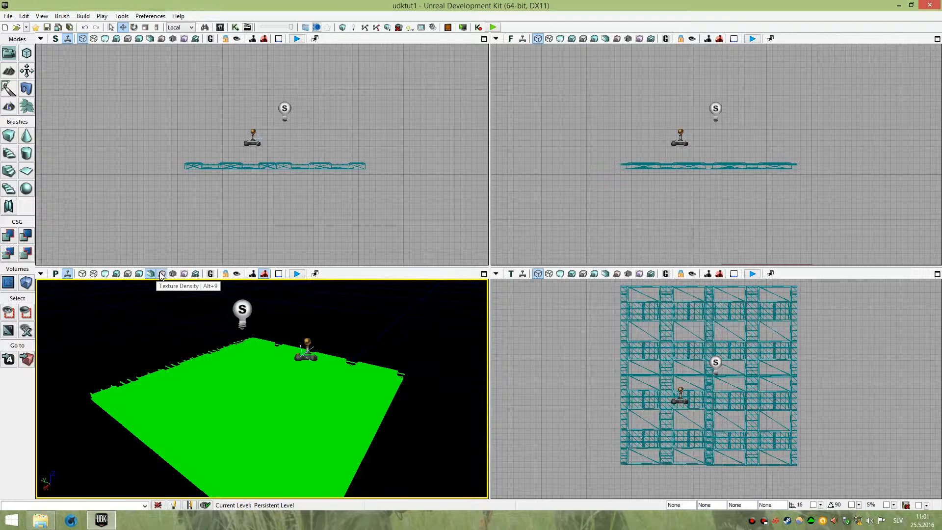
click(162, 275)
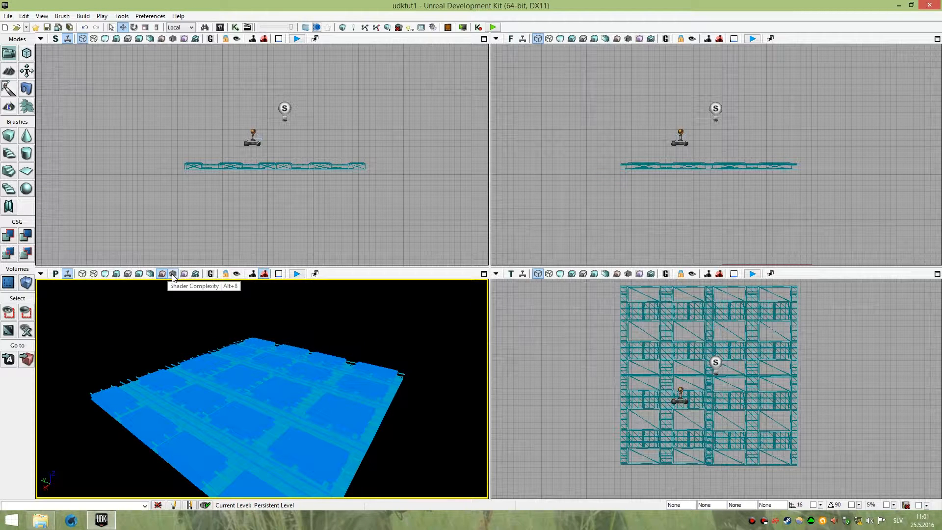
click(173, 276)
click(184, 274)
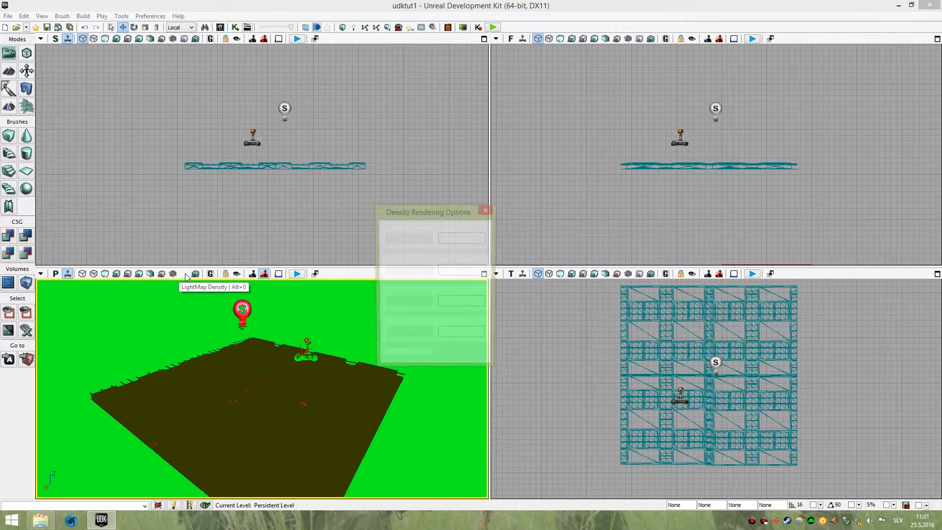
Close the Density Rendering Options window and orbit the camera over the floor.
click(487, 210)
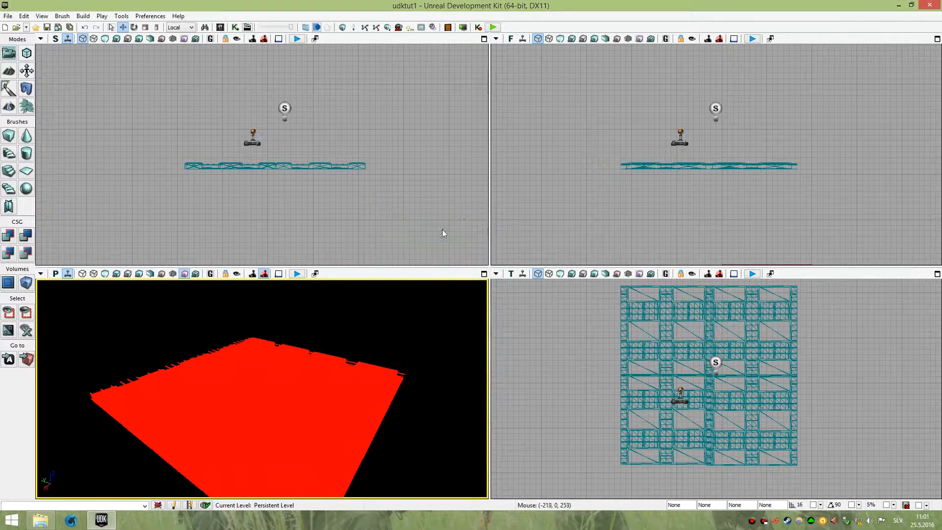
right_drag(329, 324, 316, 346)
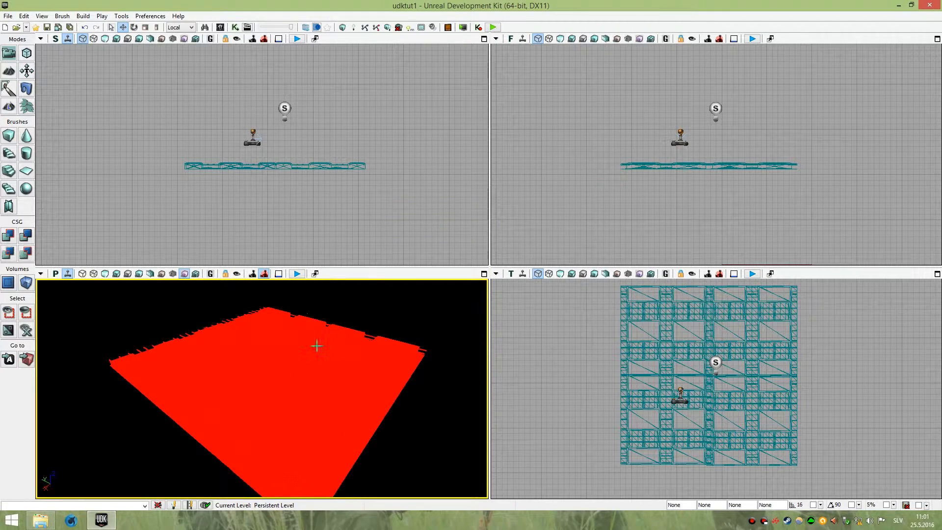
Change the perspective viewport's view mode and turn on Game View.
click(196, 274)
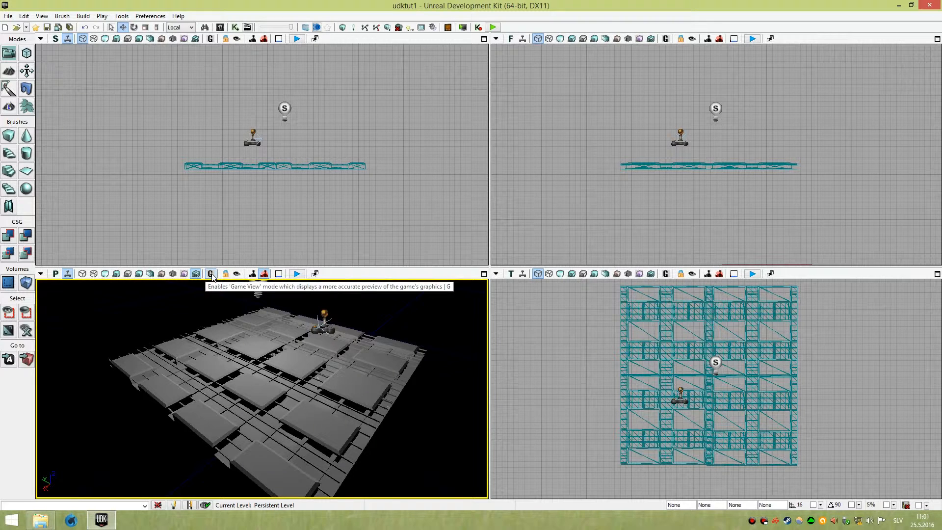
click(211, 274)
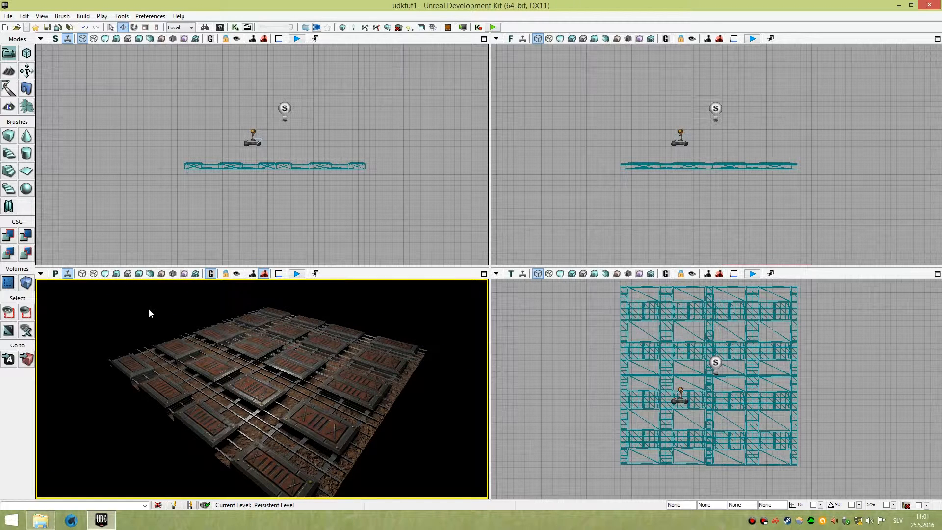
Switch the perspective viewport to Unlit view mode and zoom in and out over the floor.
click(105, 273)
scroll(228, 347, up, 5)
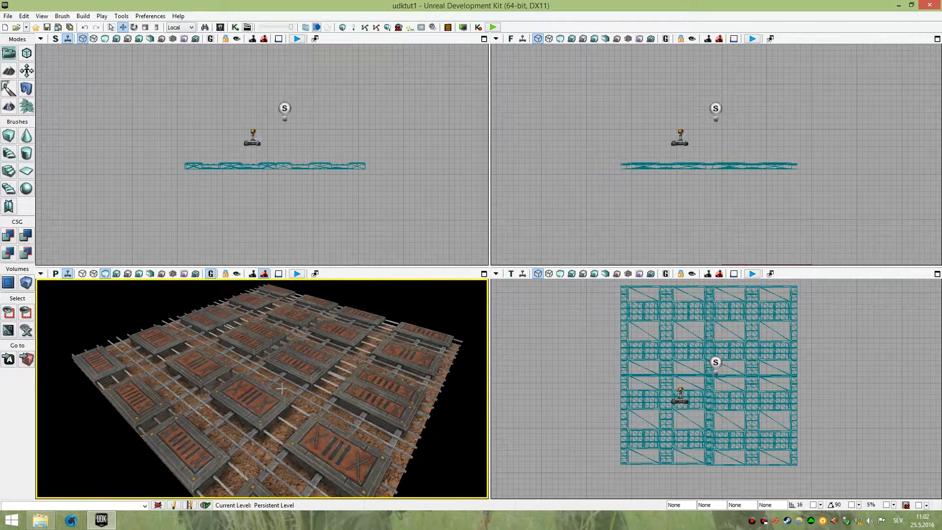
scroll(296, 378, down, 4)
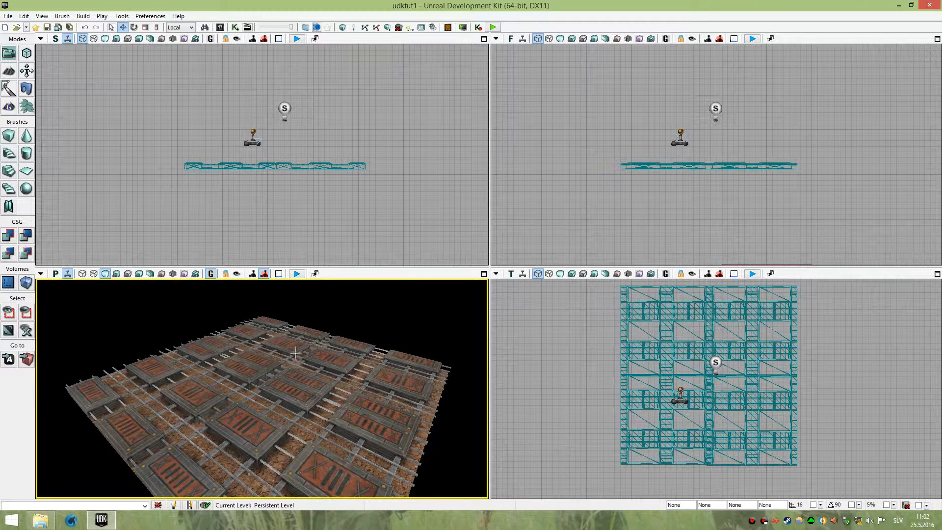
Toggle Game View off in the perspective viewport.
click(210, 274)
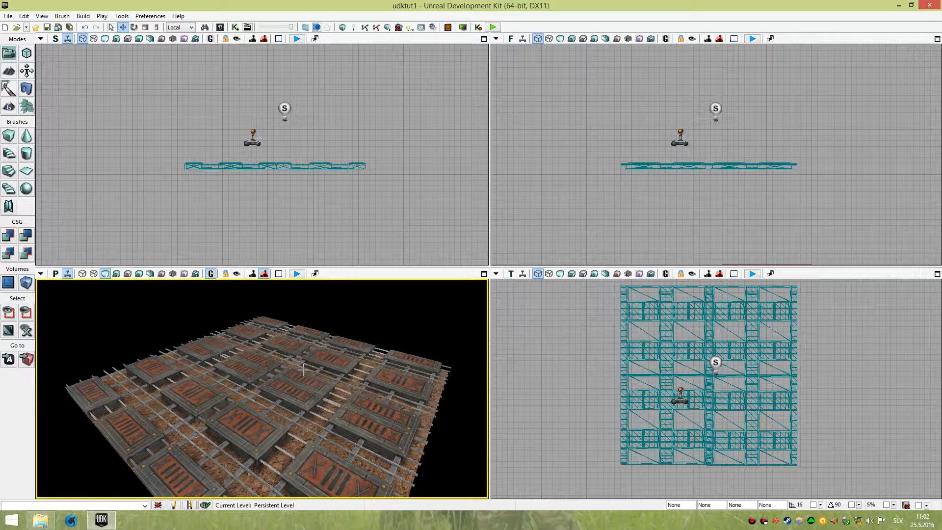
right_drag(283, 363, 287, 368)
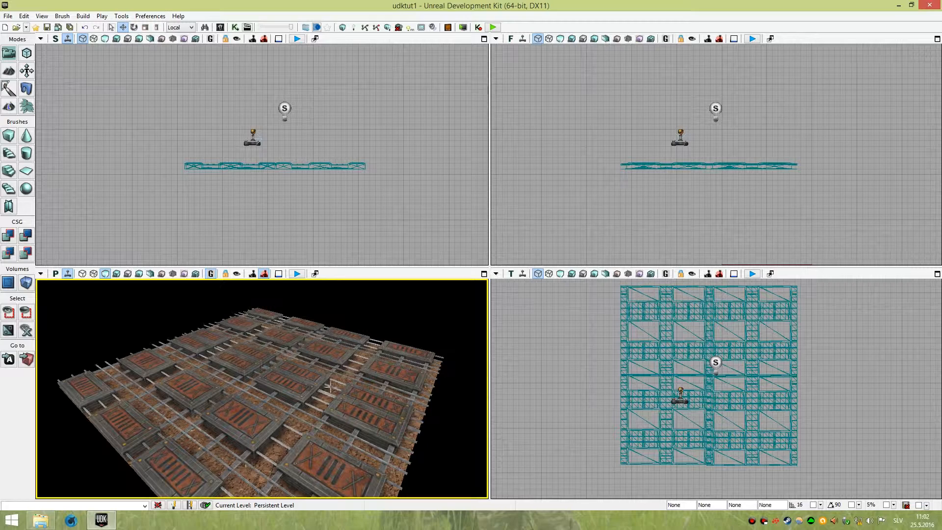
click(211, 273)
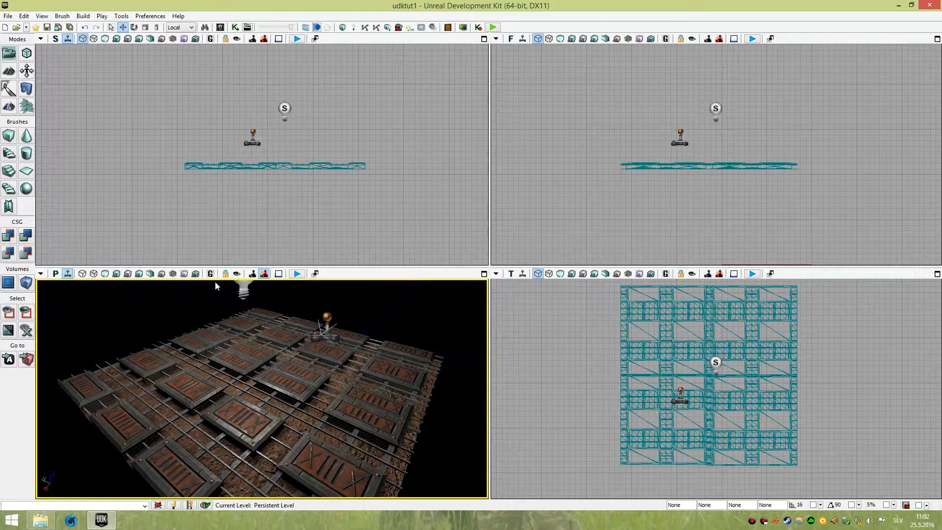
Toggle the Post-process Volume Previs option of the perspective viewport.
right_drag(244, 334, 215, 289)
key(s)
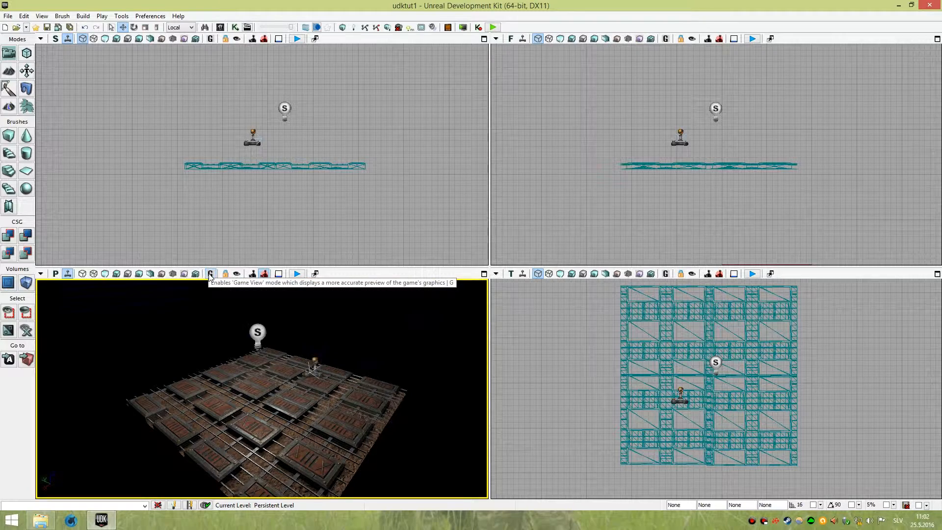
right_drag(221, 323, 229, 336)
key(w)
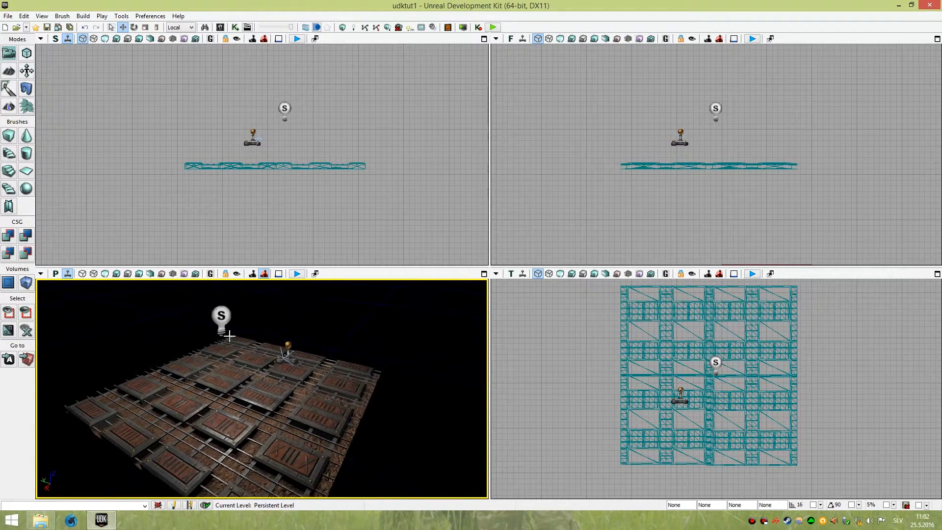
click(263, 276)
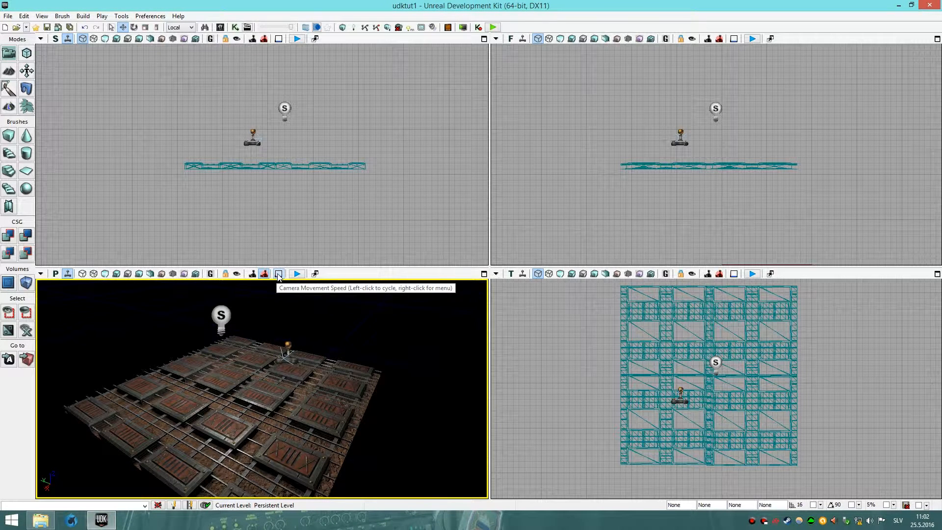
Cycle the perspective viewport's camera movement speed.
right_drag(277, 338, 277, 358)
key(s)
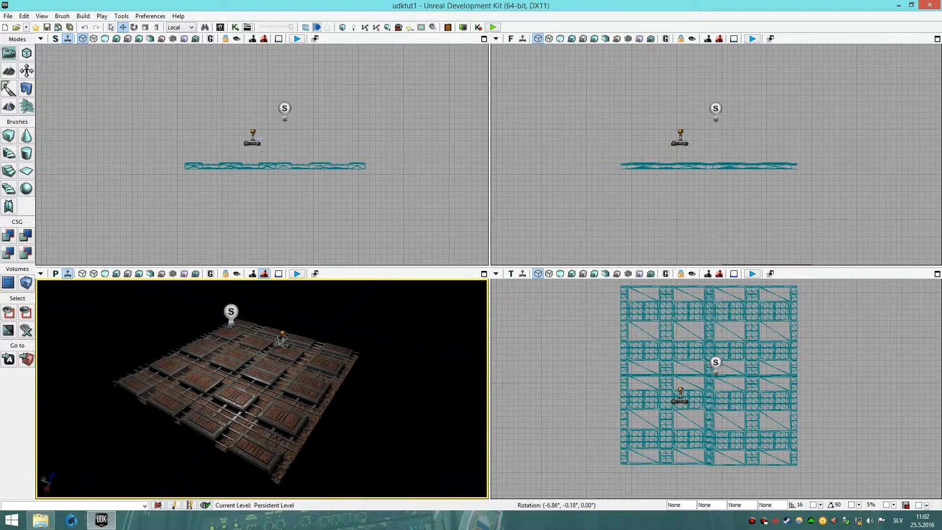
key(w)
mouse_move(277, 357)
right_down()
mouse_move(280, 339)
mouse_move(281, 352)
right_up()
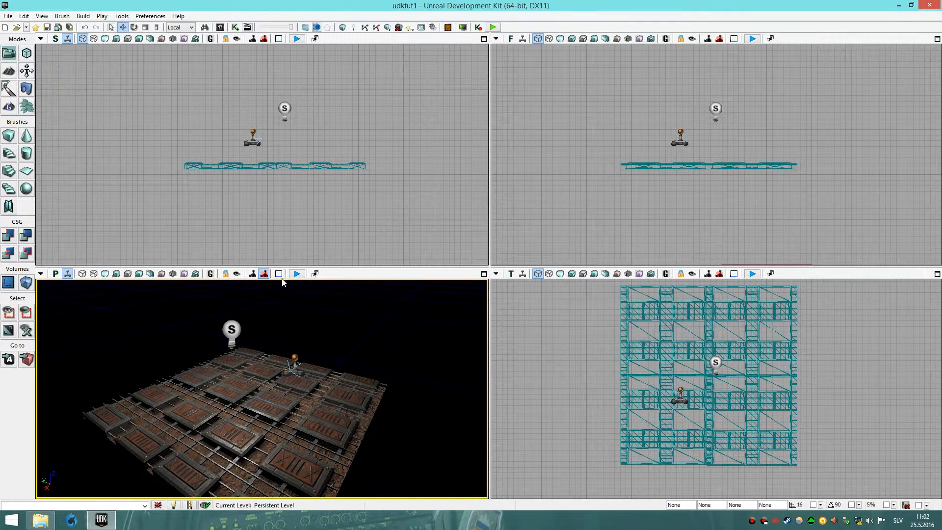
mouse_move(291, 301)
right_down()
mouse_move(290, 316)
mouse_move(290, 308)
right_up()
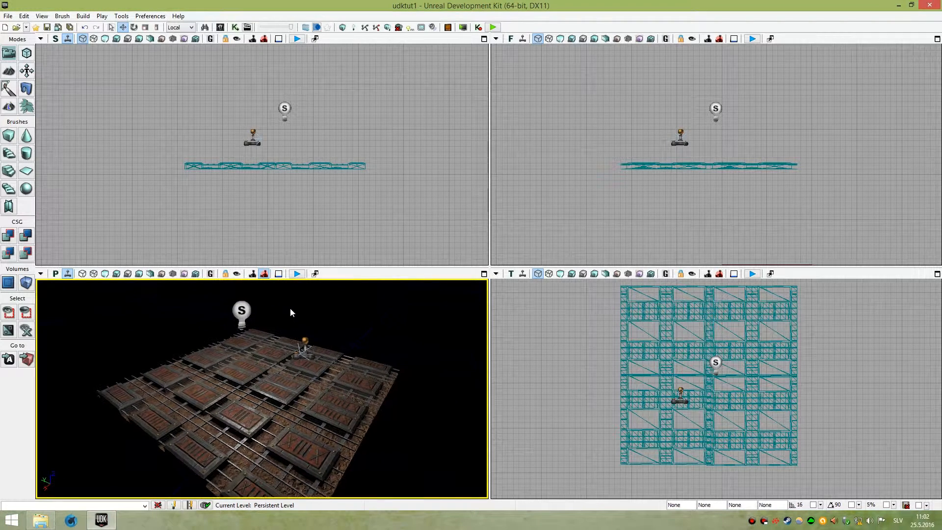
click(282, 276)
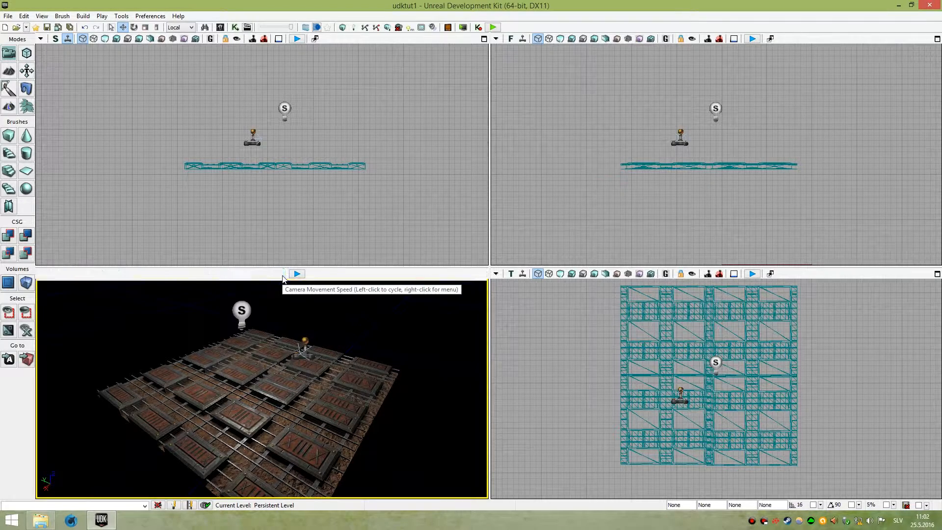
click(282, 277)
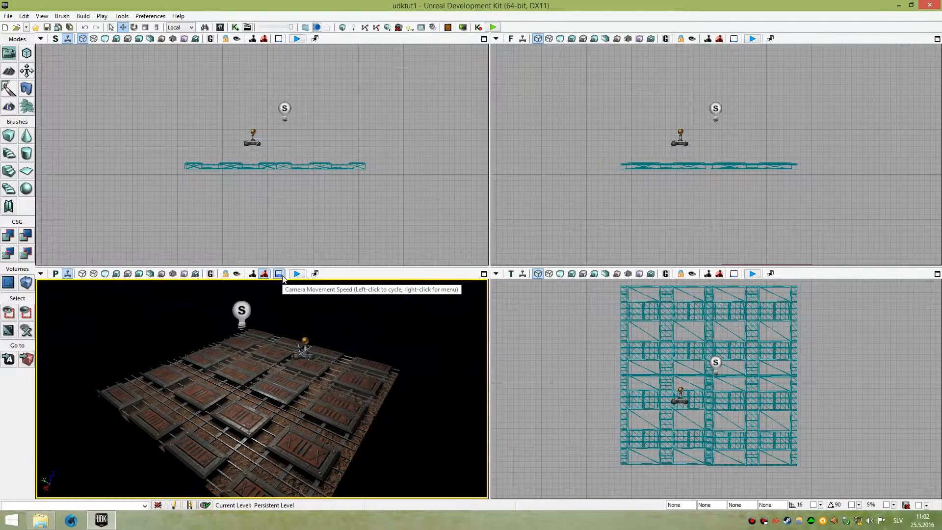
click(282, 277)
Change the camera movement speed again and fly the camera around the floor.
right_drag(285, 333, 291, 367)
key(s)
key(w)
key(s)
click(281, 276)
key(w)
mouse_move(278, 327)
right_down()
mouse_move(281, 341)
mouse_move(280, 322)
mouse_move(279, 332)
right_up()
key(s)
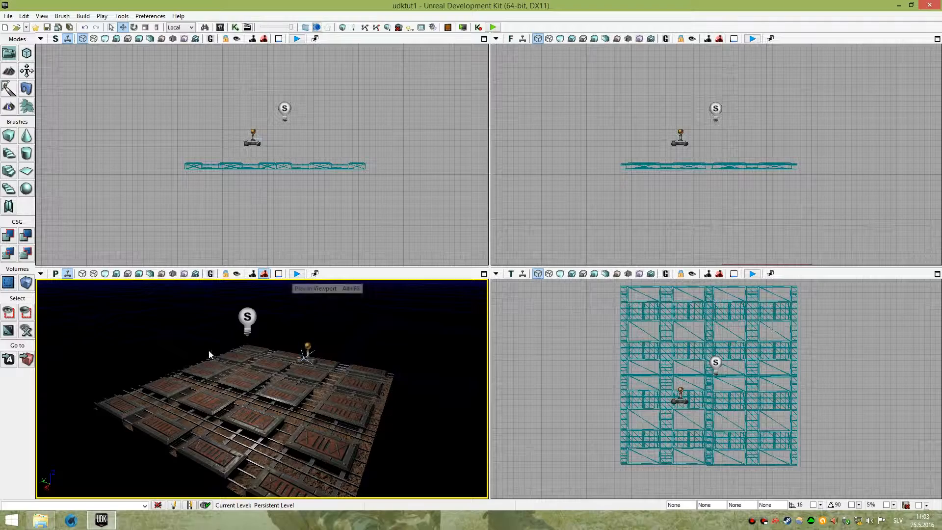
right_drag(391, 329, 394, 344)
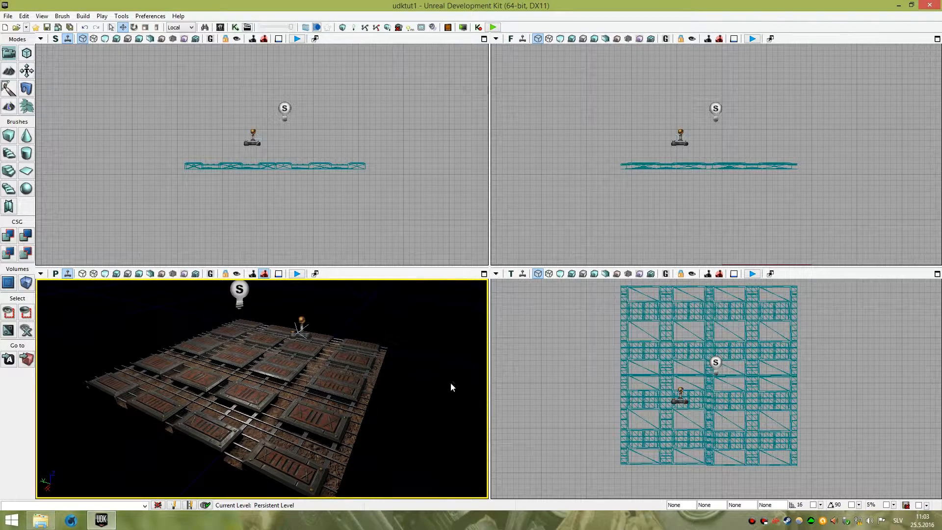
right_drag(303, 413, 301, 361)
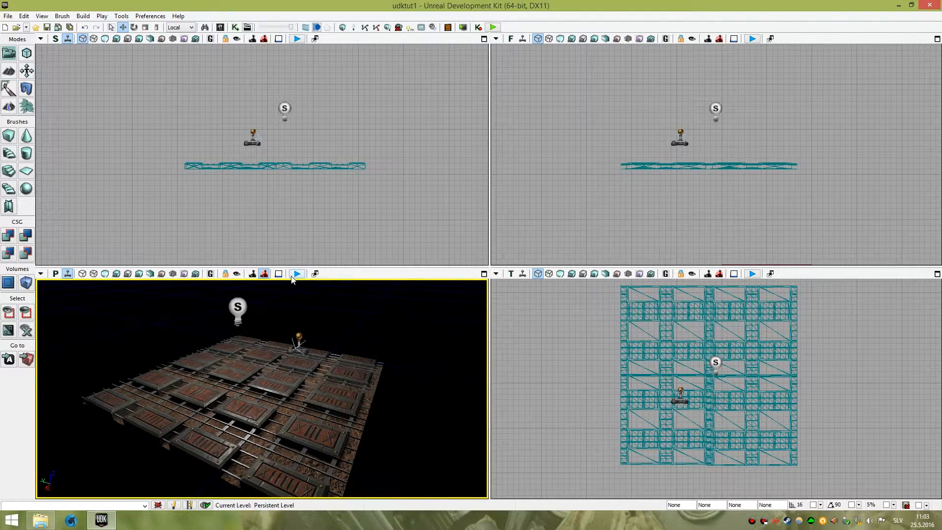
right_drag(354, 355, 311, 374)
key(w)
key(s)
key(s)
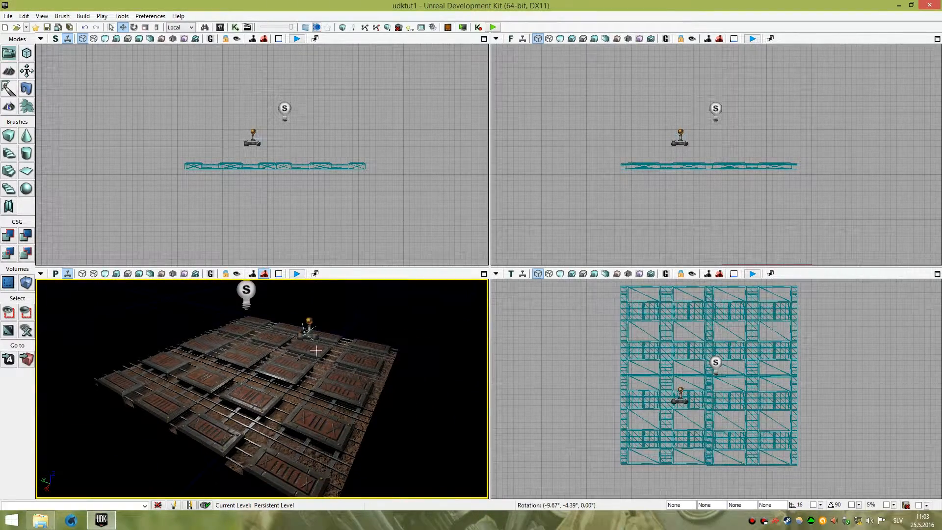
Tear off a floating copy of the perspective viewport and close it.
click(316, 274)
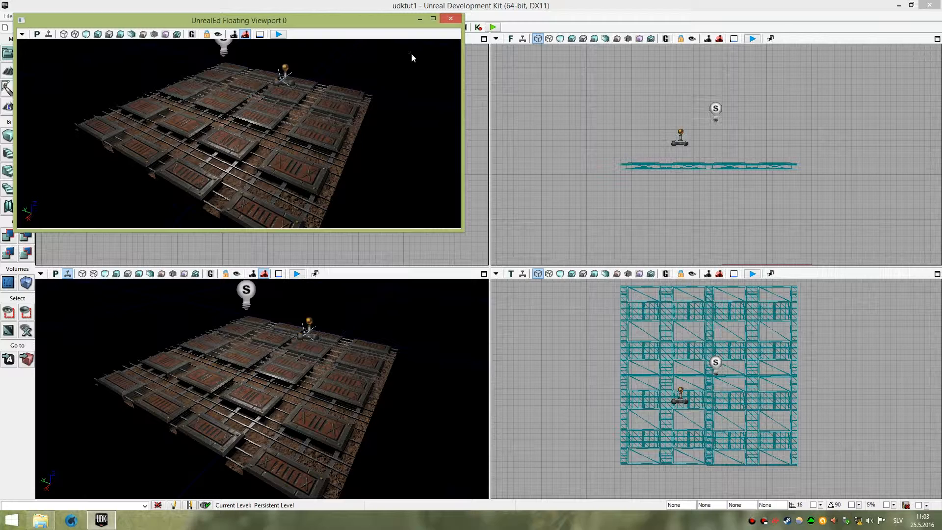
click(451, 16)
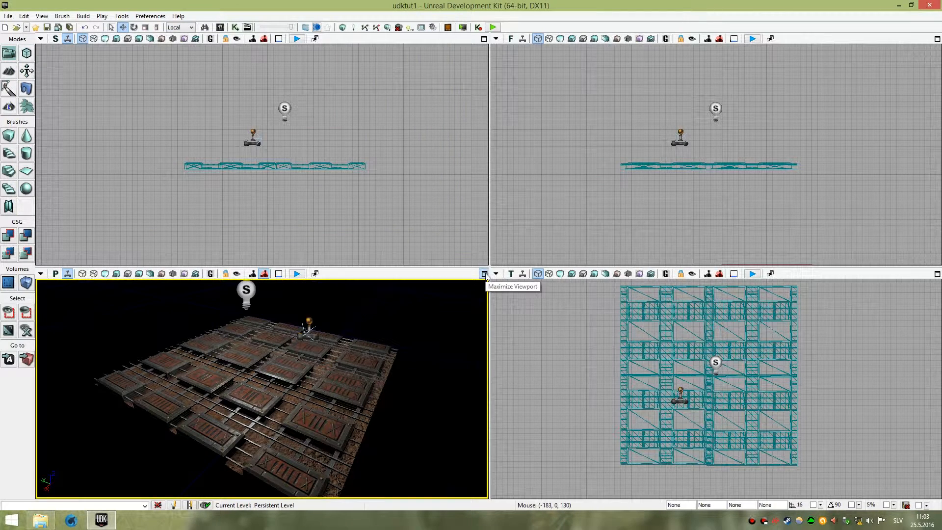
Maximize the perspective viewport, look around the floor, and restore the four-viewport layout.
click(484, 273)
right_drag(484, 274, 447, 288)
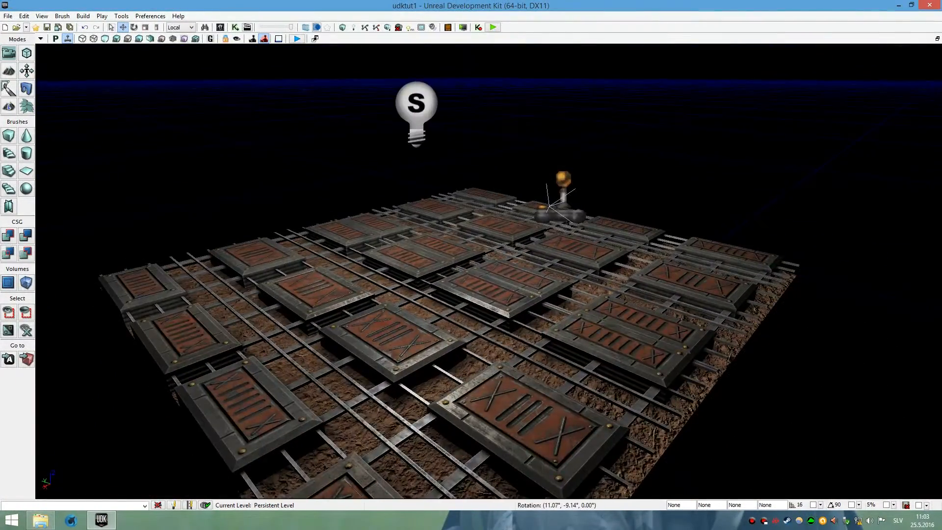
key(s)
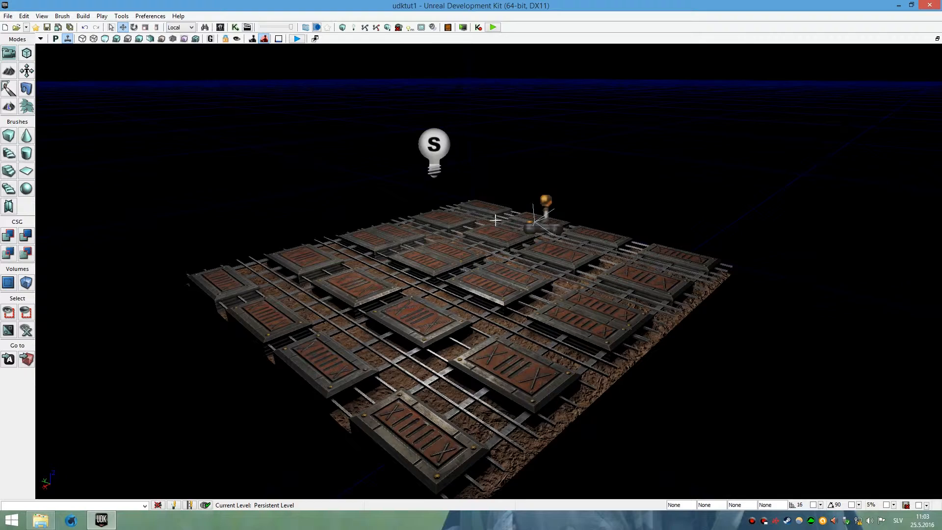
click(937, 39)
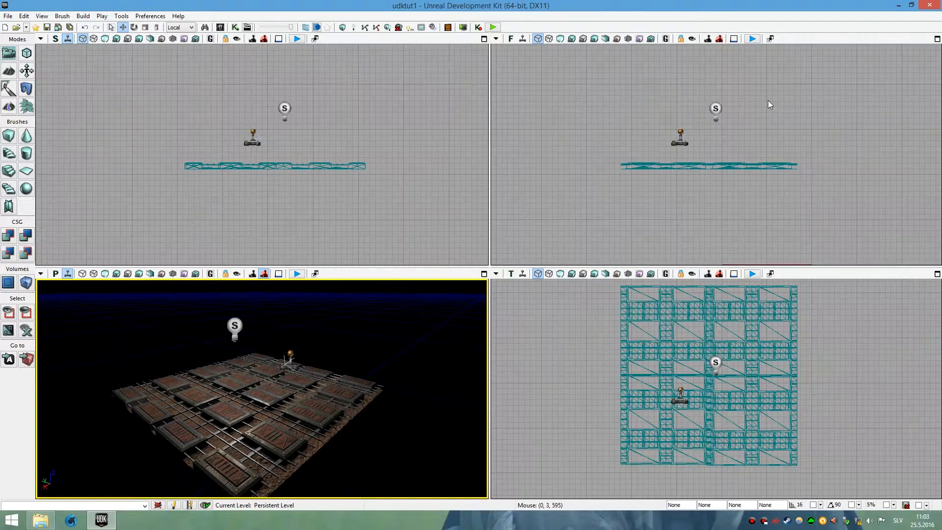
Select a floor mesh section in the perspective viewport and switch to Selection Mode.
right_drag(300, 362, 301, 363)
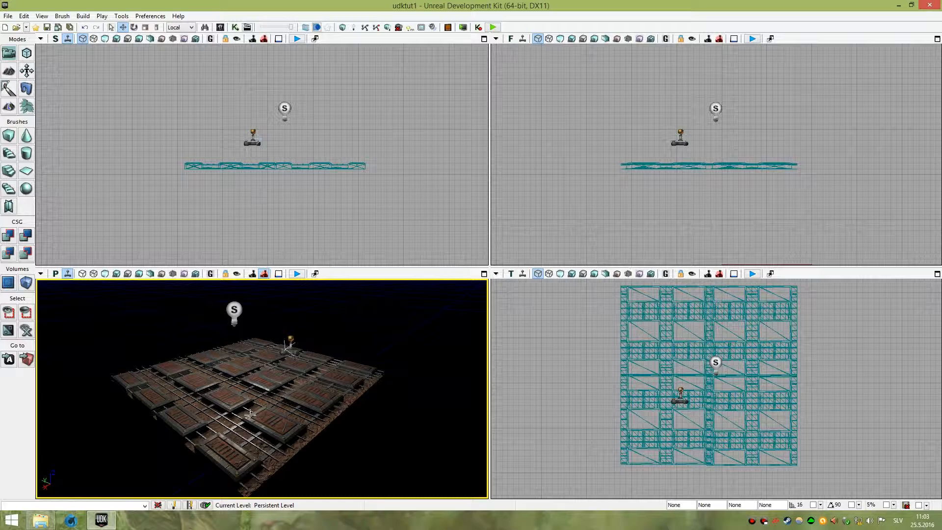
right_drag(243, 387, 224, 374)
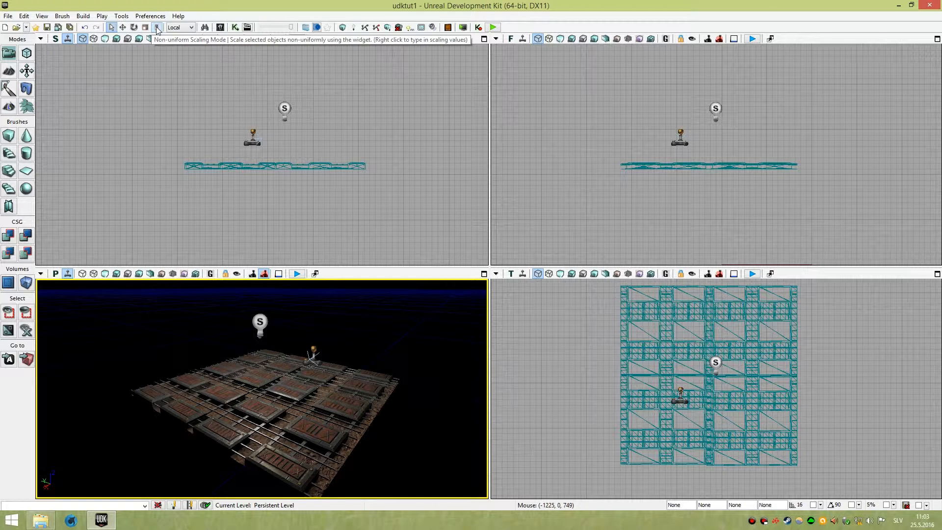
click(278, 427)
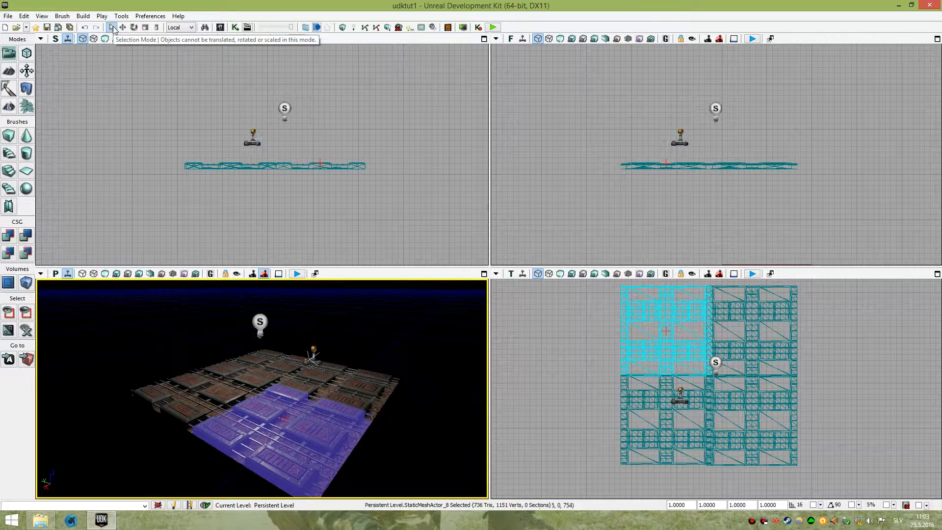
click(112, 28)
Select several floor mesh sections together in the perspective viewport.
mouse_move(239, 379)
right_down()
mouse_move(226, 361)
mouse_move(241, 392)
mouse_move(239, 379)
right_up()
ctrl+click(222, 384)
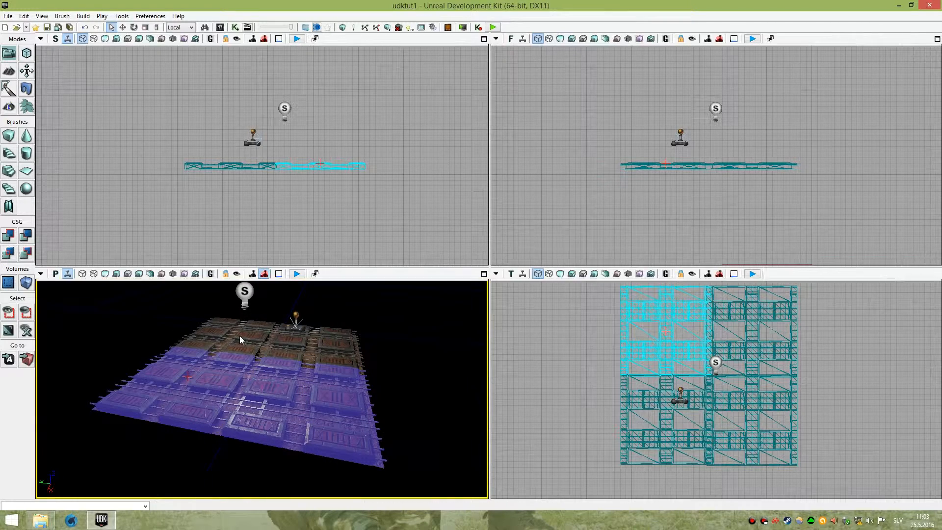
ctrl+click(240, 337)
ctrl+click(300, 345)
click(302, 400)
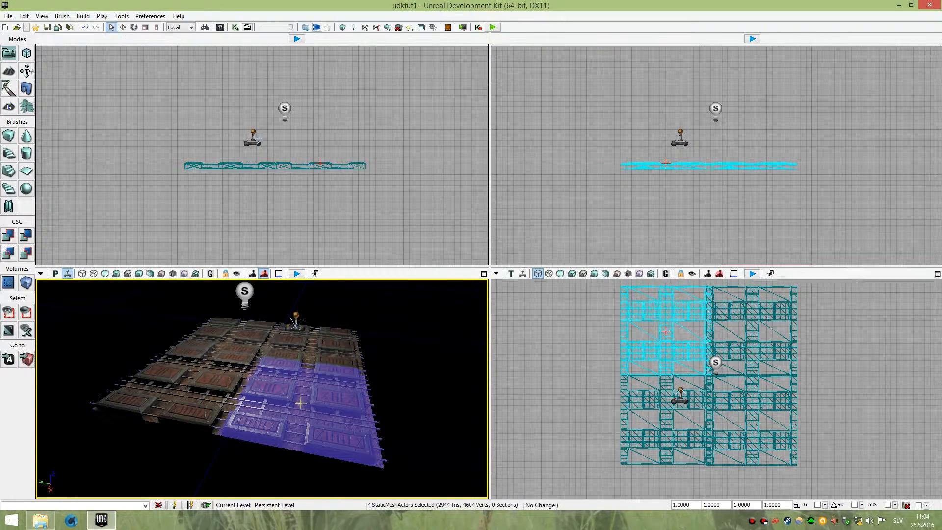
ctrl+click(238, 335)
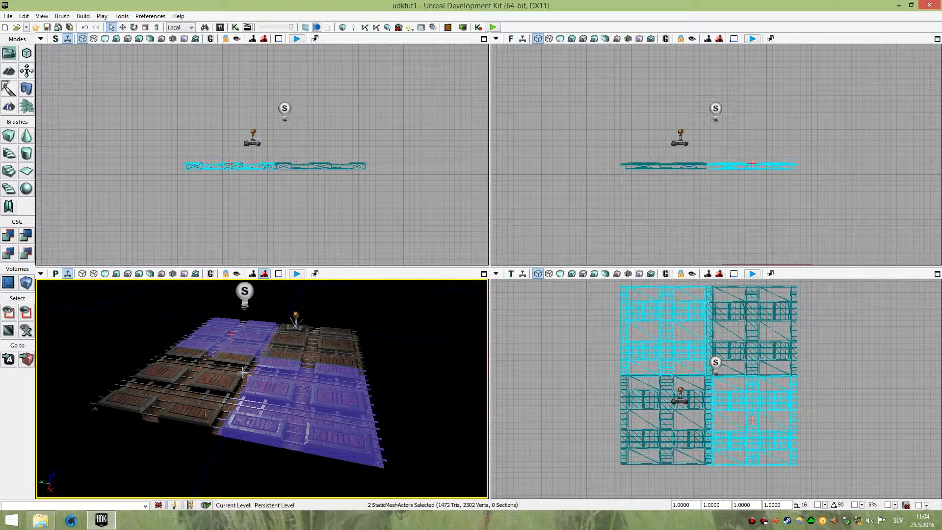
Switch to Translation Mode and select a single floor section in the perspective viewport.
mouse_move(208, 378)
right_down()
mouse_move(221, 366)
mouse_move(200, 391)
right_up()
key(w)
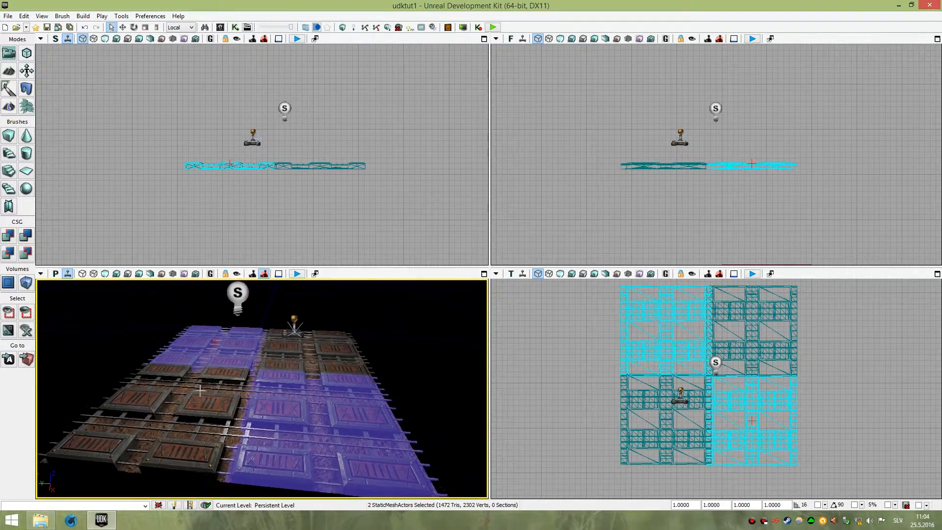
click(123, 28)
right_drag(336, 347, 340, 354)
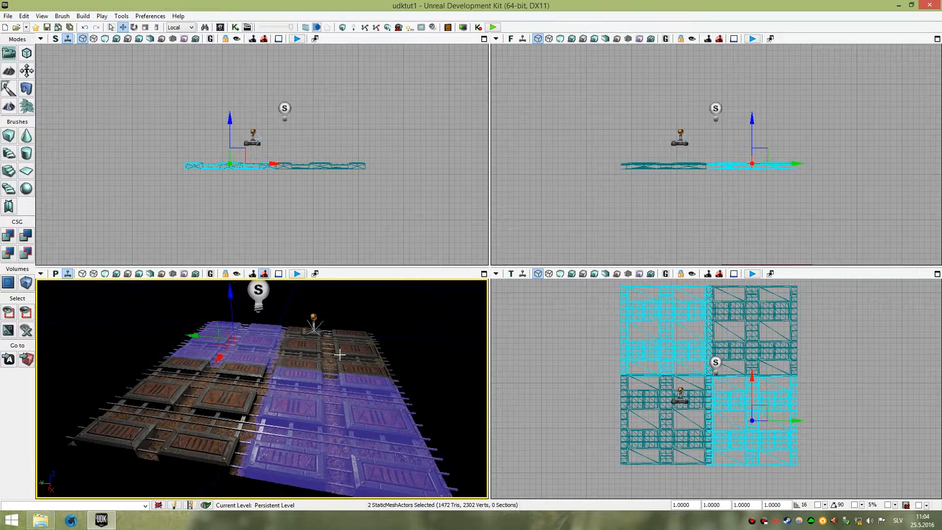
click(227, 407)
ctrl+click(308, 342)
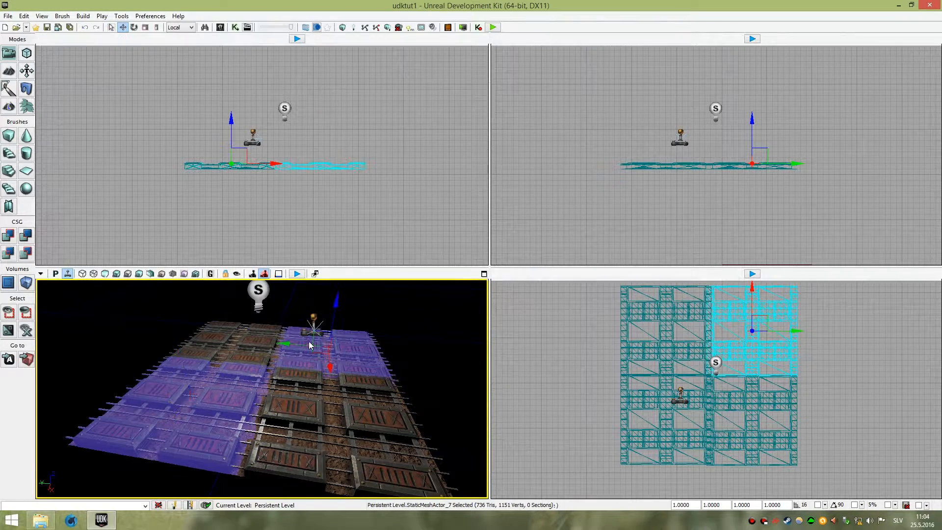
Select a single floor section in the perspective viewport and move it with the translation widget.
ctrl+click(308, 417)
ctrl+click(245, 341)
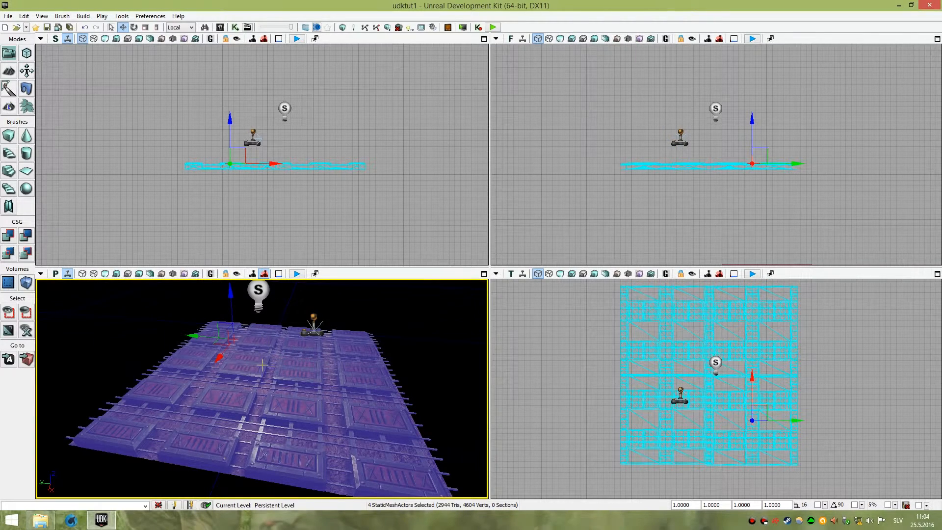
click(292, 414)
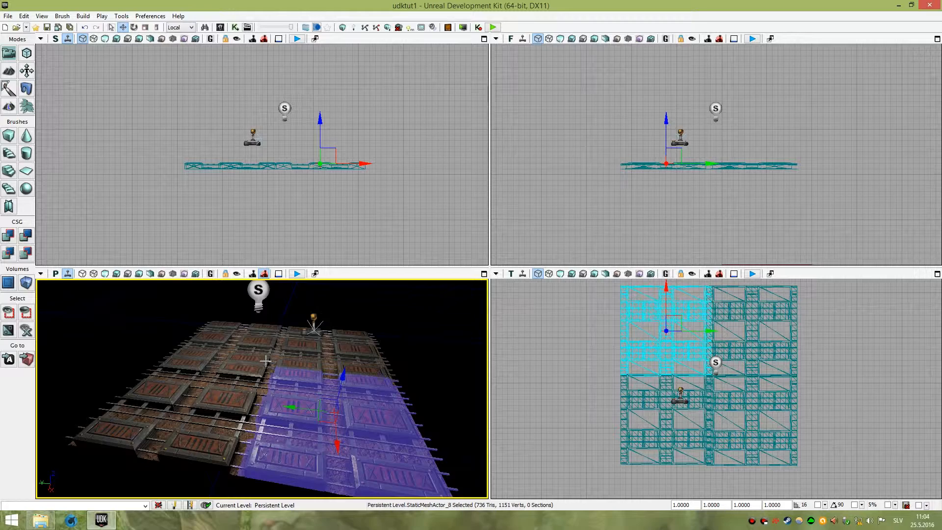
mouse_move(277, 372)
right_down()
mouse_move(299, 349)
mouse_move(268, 367)
right_up()
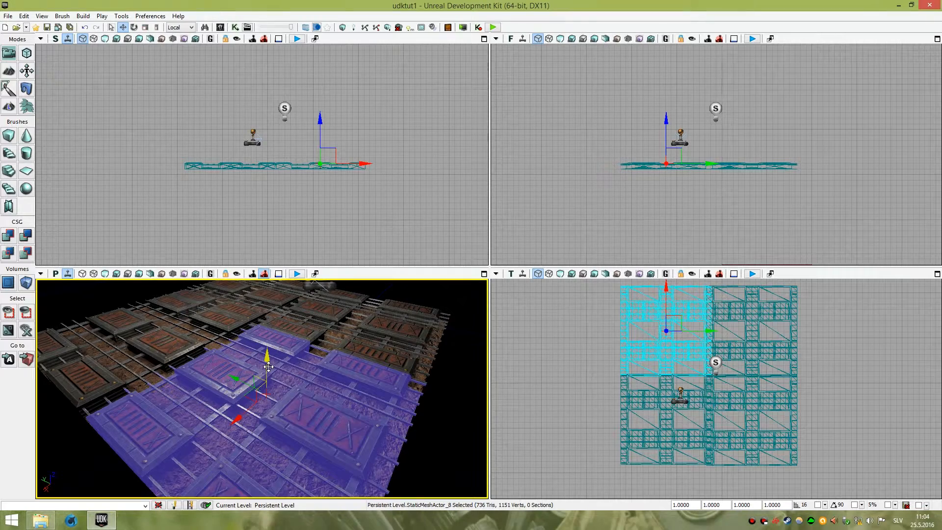
right_drag(269, 367, 352, 375)
key(w)
right_drag(315, 370, 305, 370)
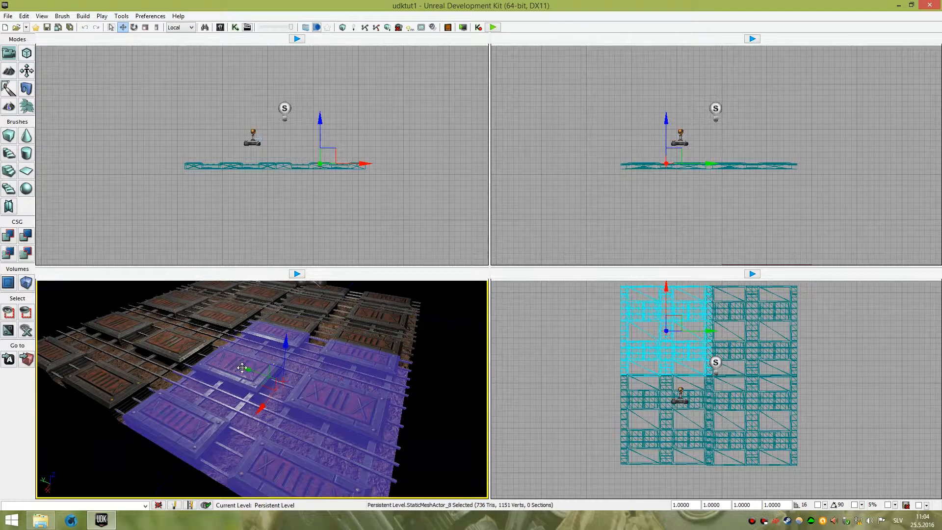
drag(263, 407, 305, 333)
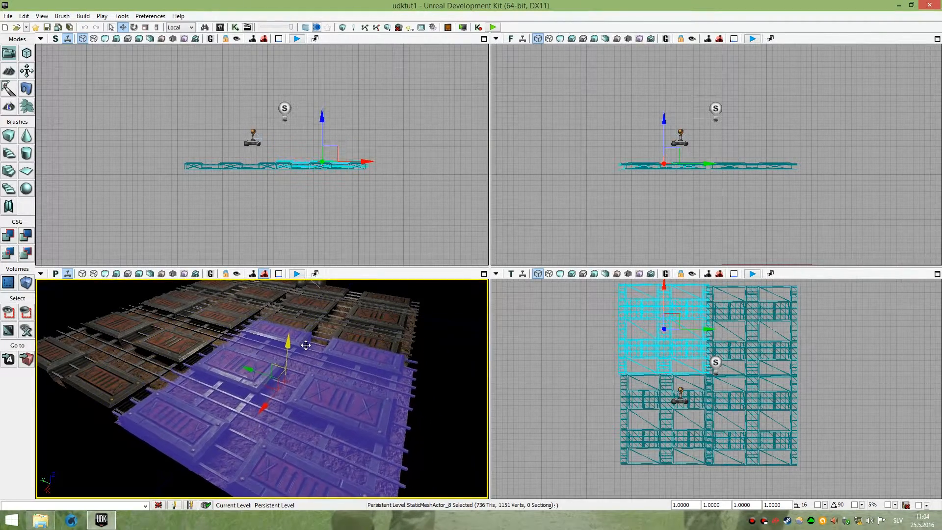
Try rotating the selected floor section in Rotation Mode, then undo the rotation.
click(134, 28)
right_drag(279, 305, 216, 318)
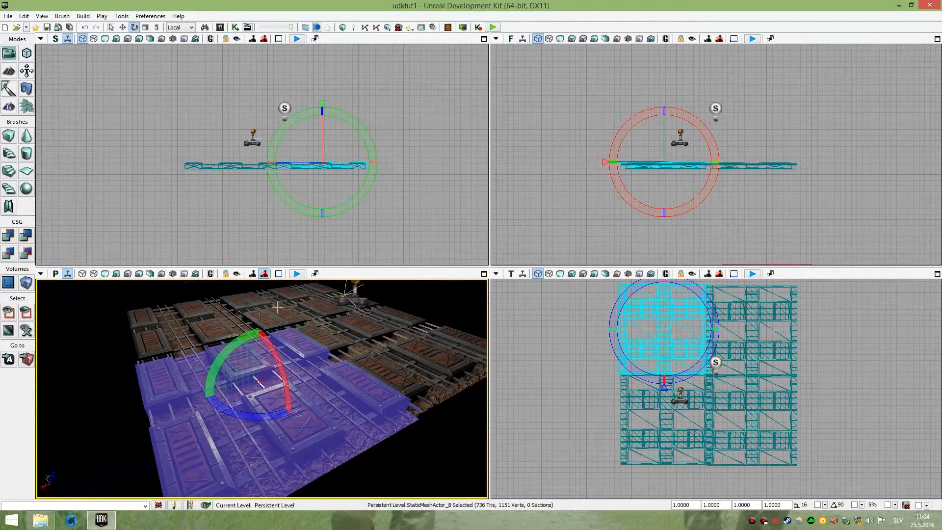
mouse_move(220, 352)
mouse_down()
mouse_move(309, 292)
mouse_move(221, 350)
mouse_up()
drag(247, 413, 326, 392)
drag(265, 407, 265, 351)
key(ctrl+z)
key(ctrl+z)
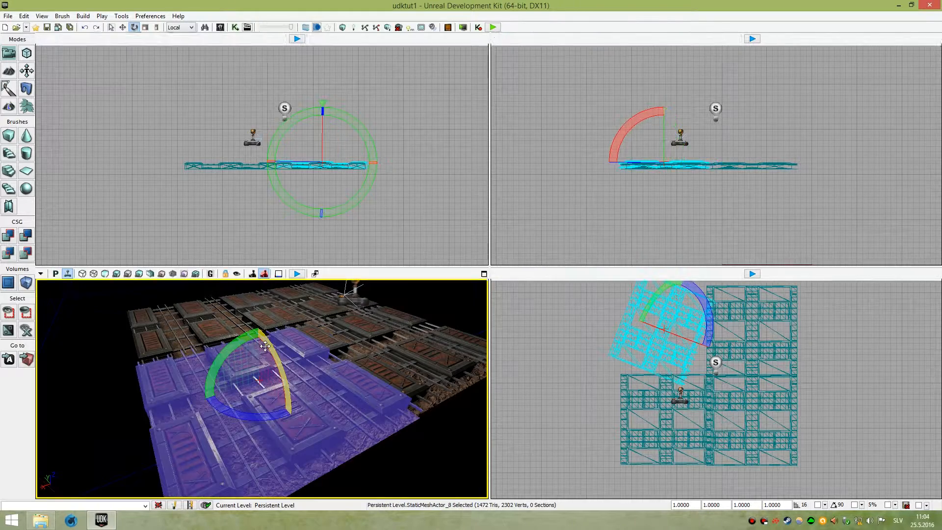
Try scaling the floor section with Scaling and Non-uniform Scaling modes, then undo the scaling.
click(145, 29)
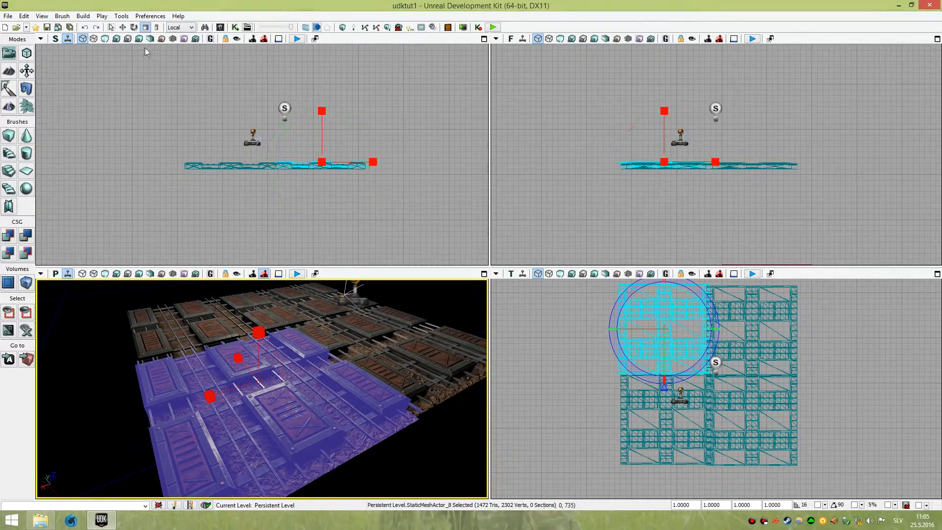
right_drag(258, 332, 338, 334)
drag(265, 388, 265, 353)
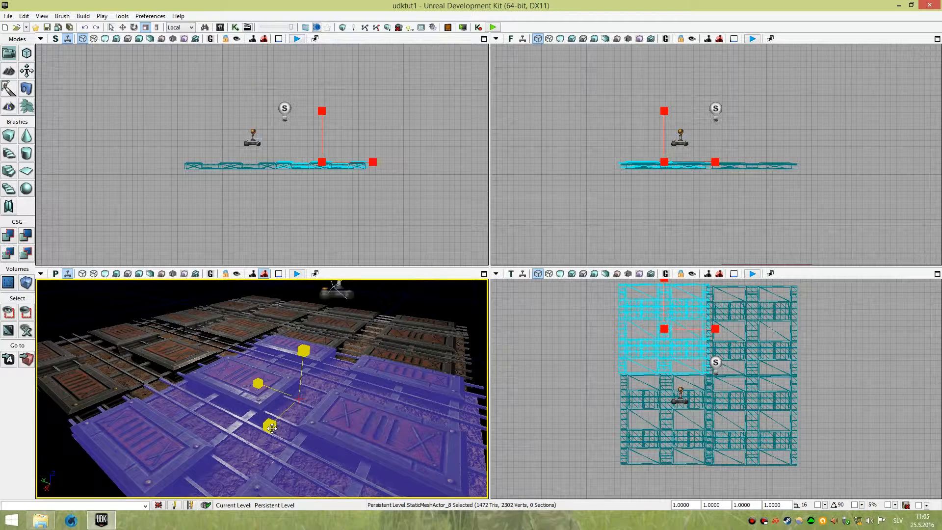
drag(305, 349, 269, 371)
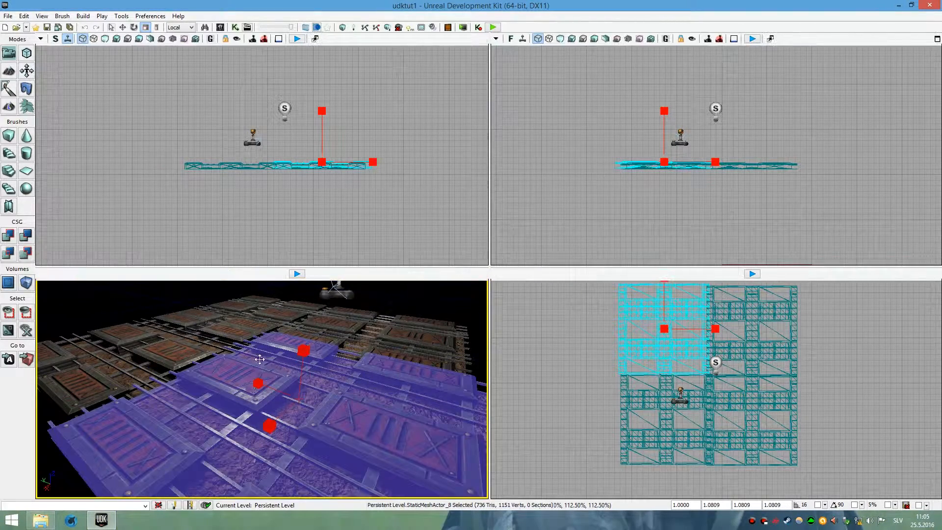
click(157, 27)
right_drag(259, 363, 257, 385)
scroll(258, 364, down, 5)
drag(248, 398, 233, 412)
key(ctrl+z)
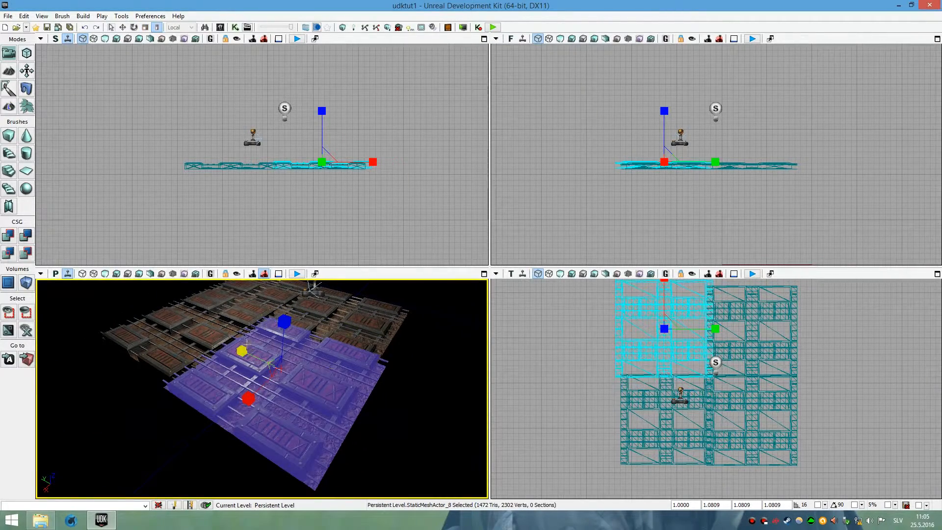
key(ctrl+z)
key(ctrl+z)
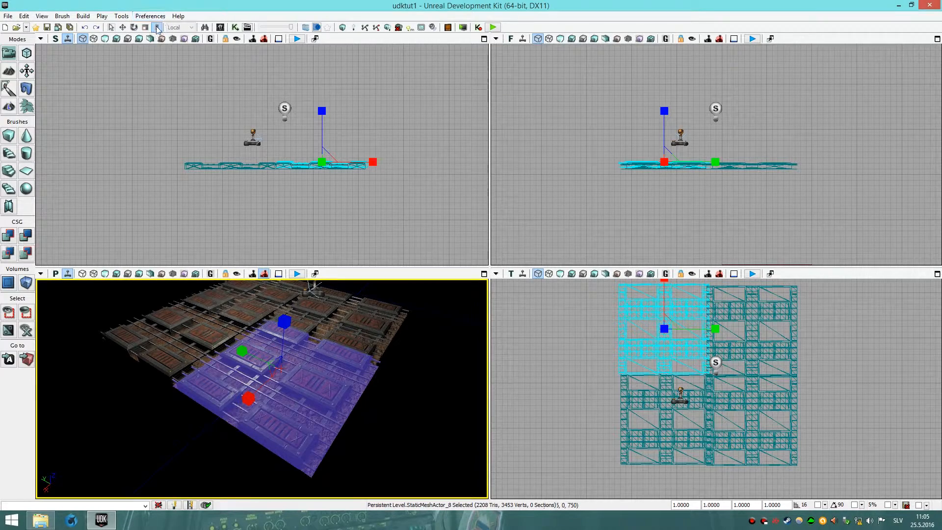
Switch back to Translation Mode, then open the Scale value dialog and close it without changes.
scroll(287, 320, up, 6)
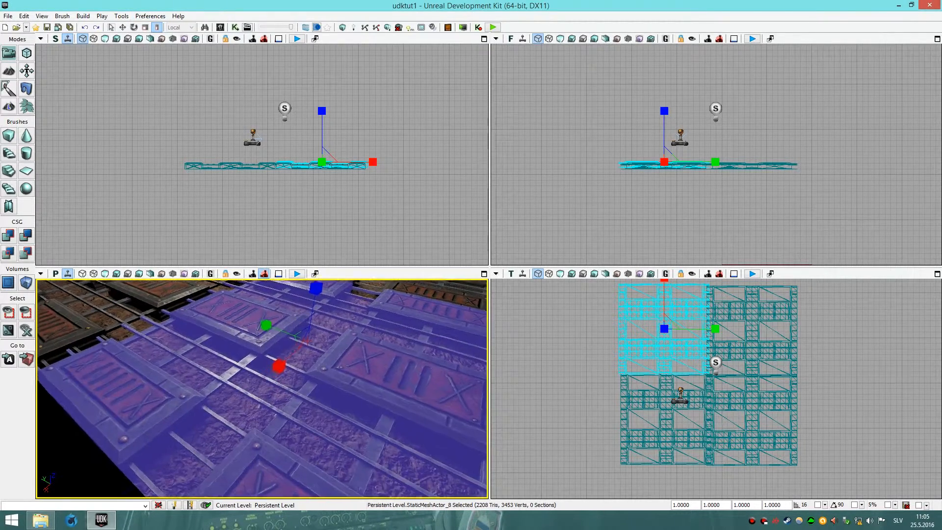
right_drag(287, 320, 294, 314)
scroll(287, 321, down, 5)
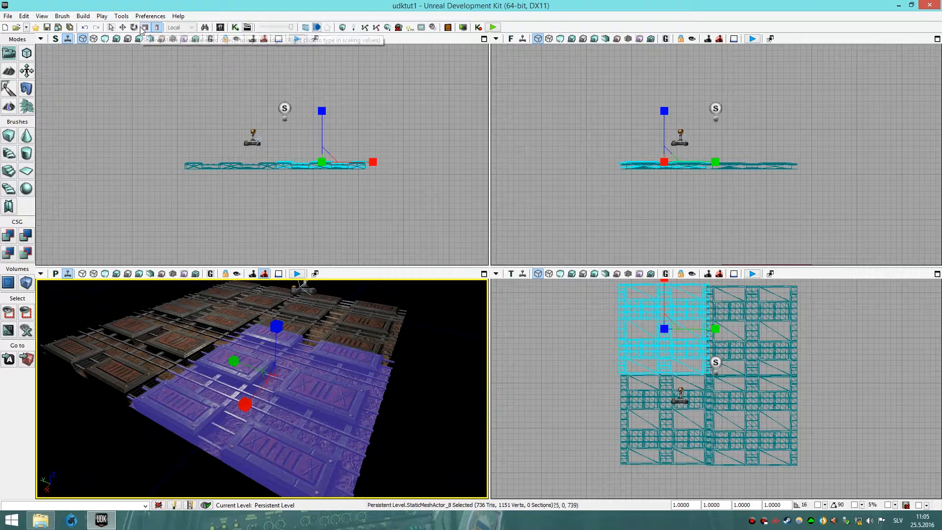
click(125, 29)
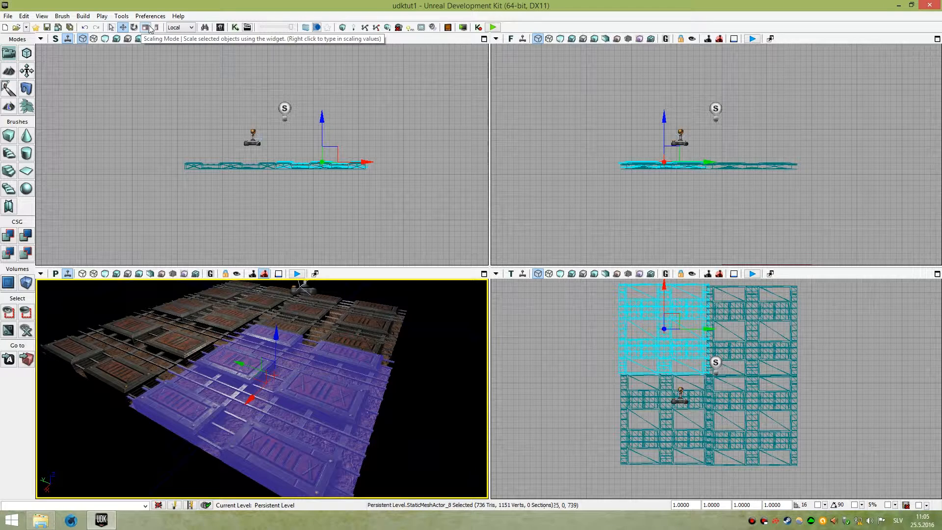
right_click(149, 29)
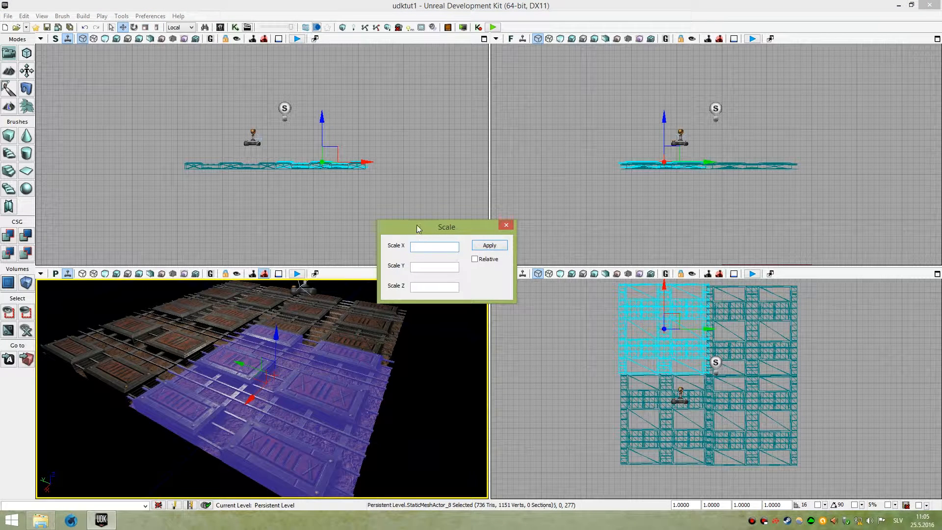
click(504, 226)
Switch the reference coordinate system from Local to World.
right_drag(308, 309, 265, 309)
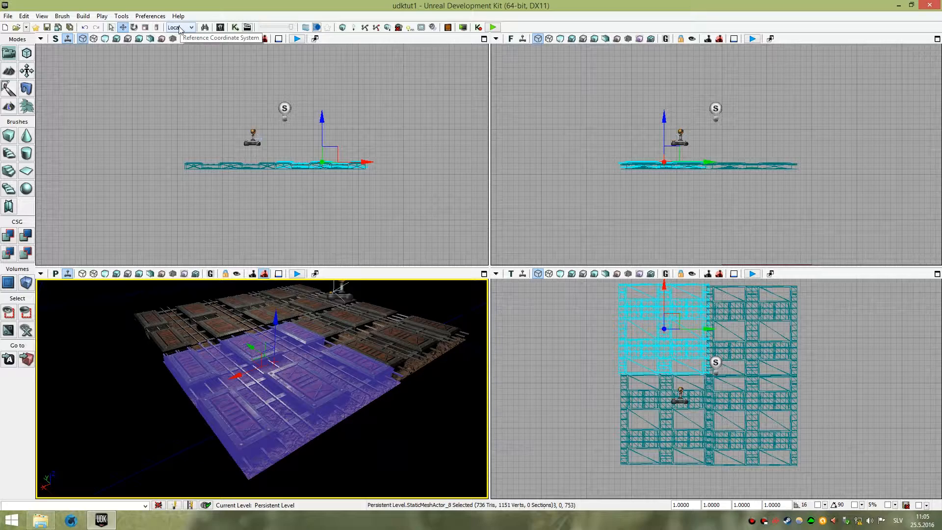
right_drag(277, 354, 588, 383)
key(s)
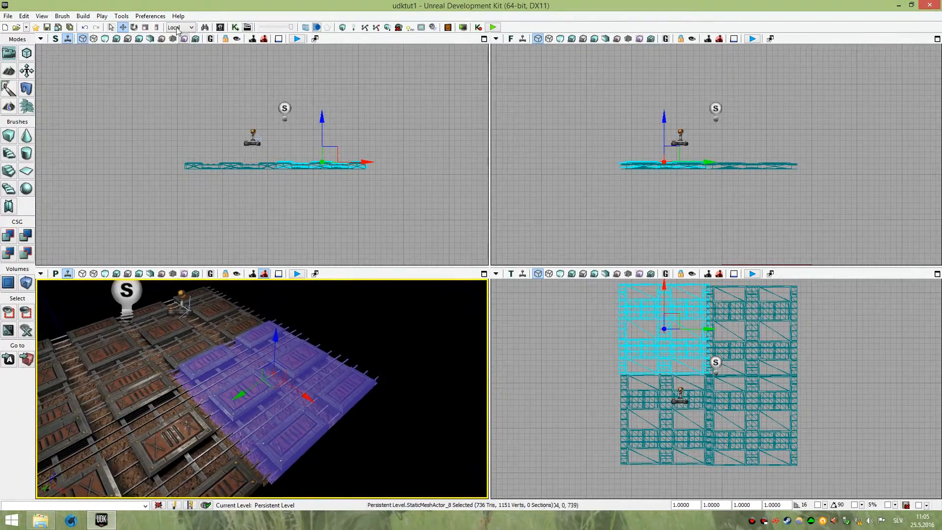
click(178, 28)
Fly the perspective camera around the selected floor section to inspect the World-space widget.
right_drag(329, 302, 330, 296)
key(w)
key(s)
key(s)
key(w)
scroll(656, 422, down, 5)
scroll(656, 421, down, 1)
right_drag(656, 422, 633, 398)
right_drag(273, 401, 271, 399)
key(w)
key(s)
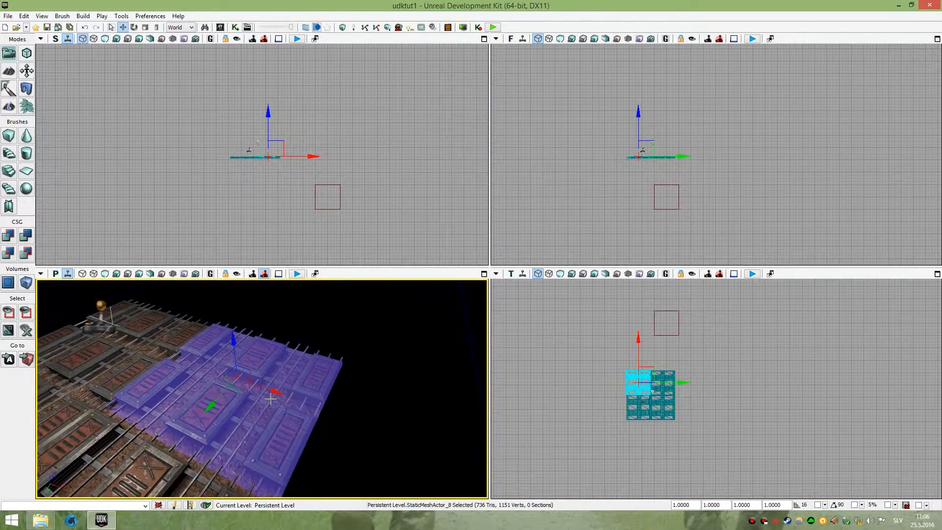
Move and rotate the selected floor section using the World-space widget, cycling widget modes.
drag(276, 392, 304, 387)
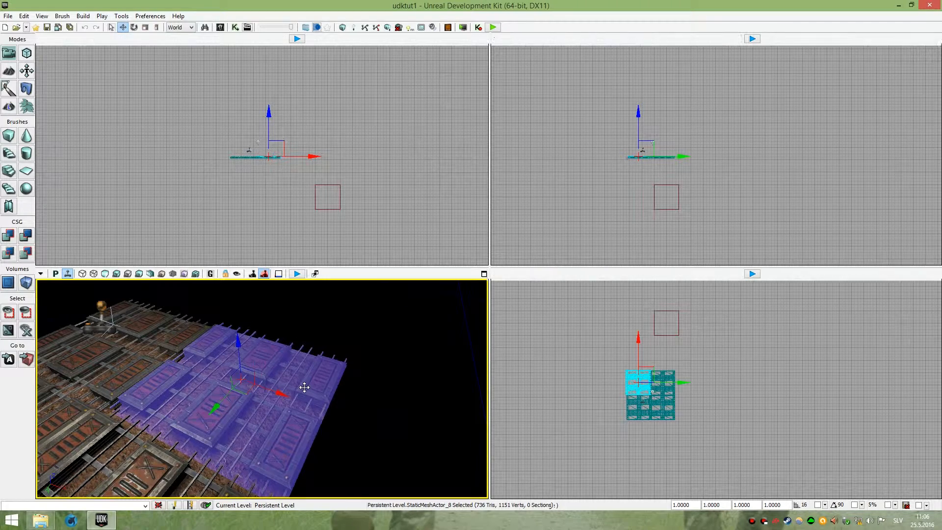
key(space)
mouse_move(239, 418)
mouse_down()
mouse_move(289, 416)
mouse_move(251, 421)
mouse_up()
key(space)
key(space)
key(space)
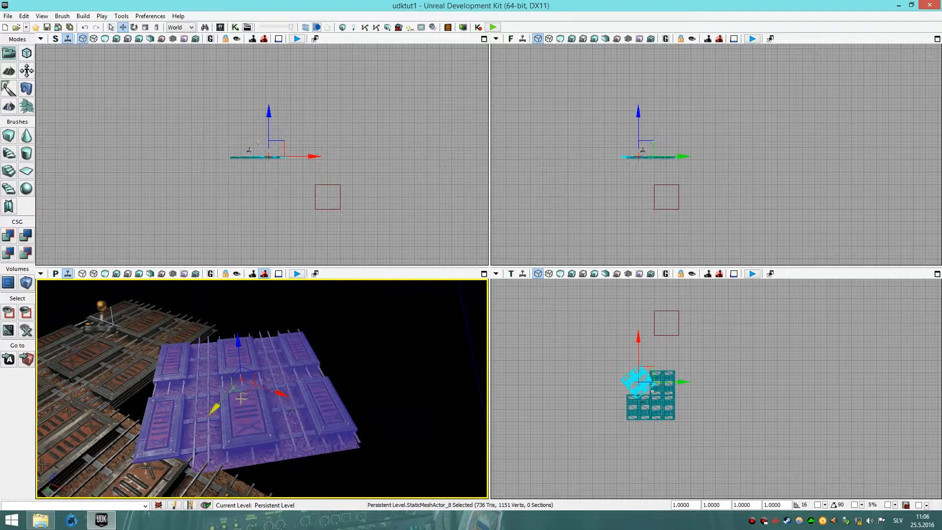
drag(279, 390, 304, 401)
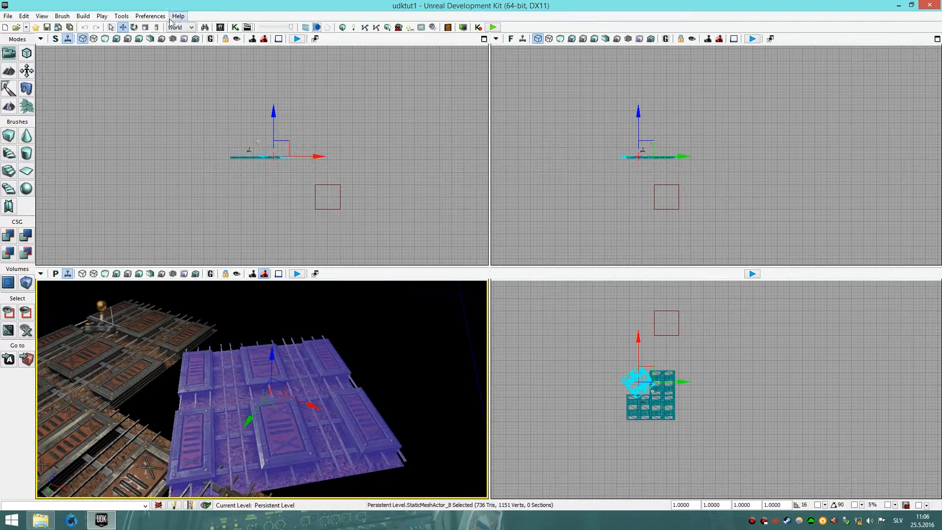
Switch the reference coordinate system to Local and move the floor section along its local axes.
click(176, 44)
right_drag(305, 343, 255, 339)
scroll(256, 395, up, 5)
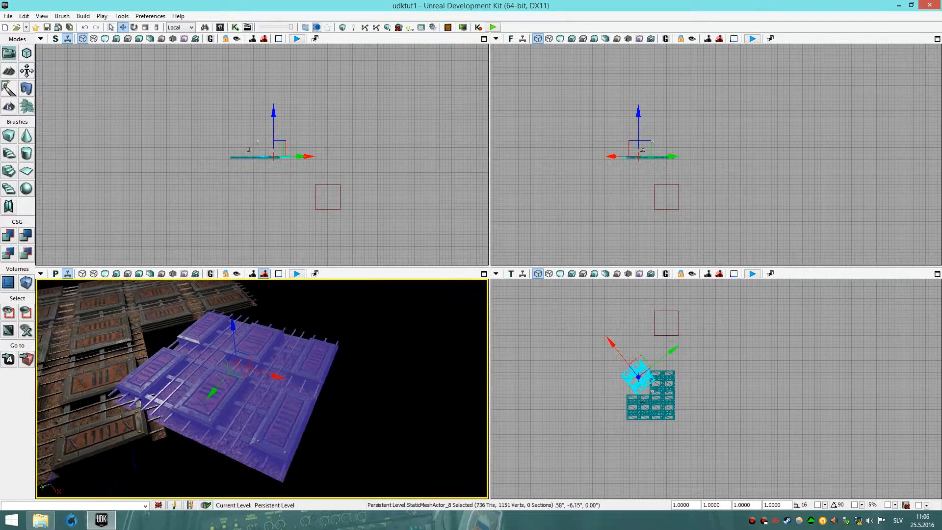
scroll(259, 391, down, 6)
drag(275, 381, 328, 403)
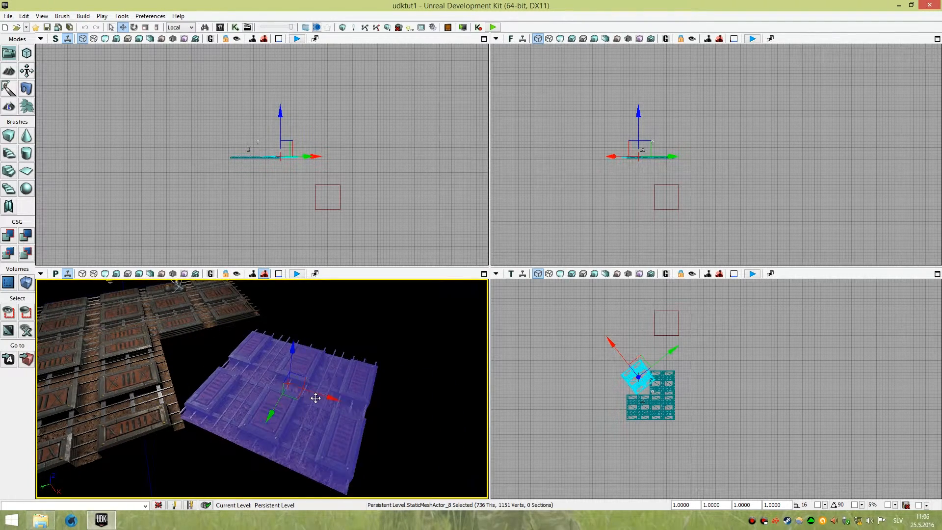
drag(268, 418, 280, 404)
drag(338, 388, 319, 381)
right_drag(287, 307, 297, 327)
Toggle the reference coordinate system between Local and World repeatedly, ending in World.
key(w)
key(s)
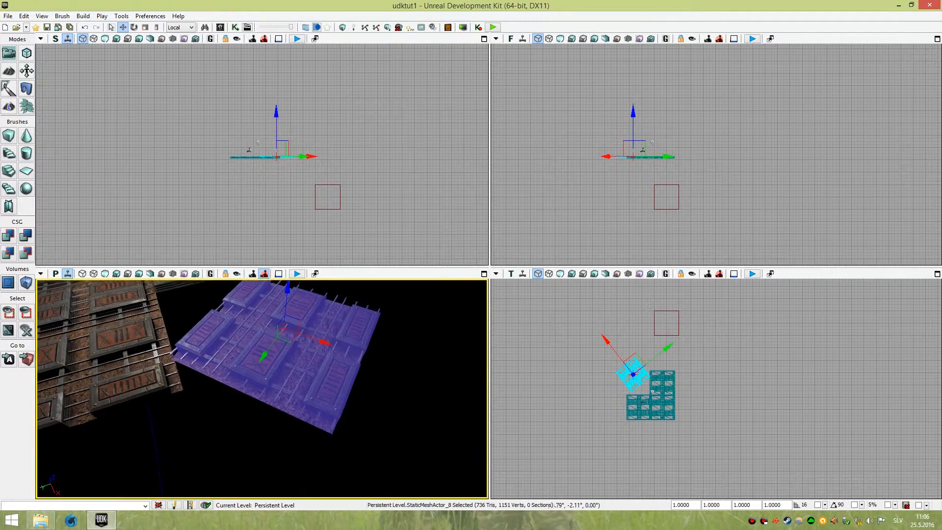
right_click(295, 314)
right_drag(270, 334, 270, 334)
key(ctrl+grave)
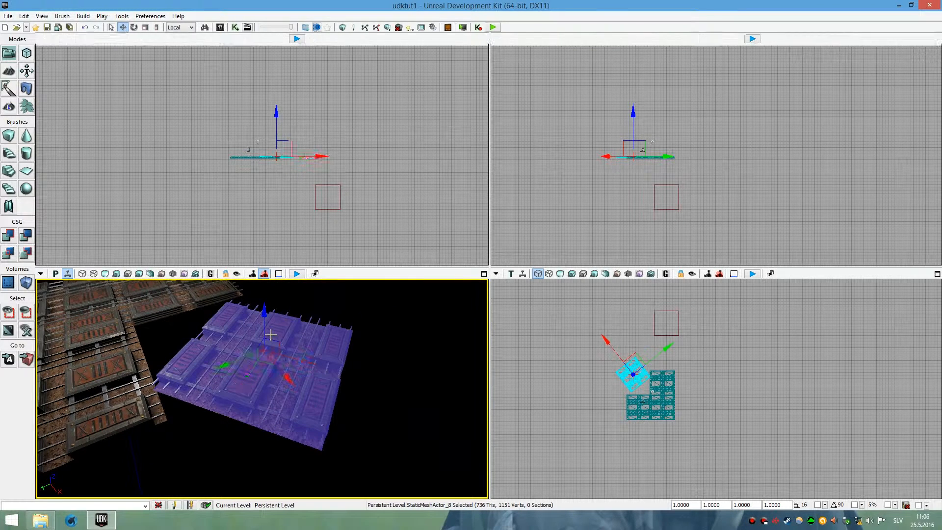
key(ctrl+grave)
key(ctrl+grave)
key(ctrl+grave)
right_drag(261, 349, 214, 349)
Cycle through the Selection, Translation, Rotation and Scaling modes, returning to the translation widget.
click(111, 27)
click(122, 27)
click(134, 27)
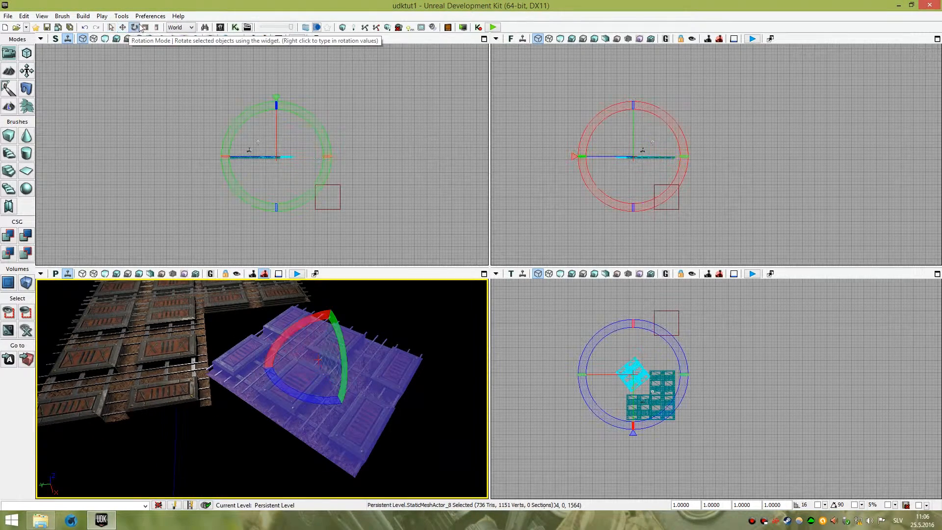
click(145, 27)
drag(244, 249, 311, 240)
mouse_move(276, 361)
mouse_down()
mouse_move(288, 339)
mouse_move(295, 354)
mouse_up()
key(space)
key(space)
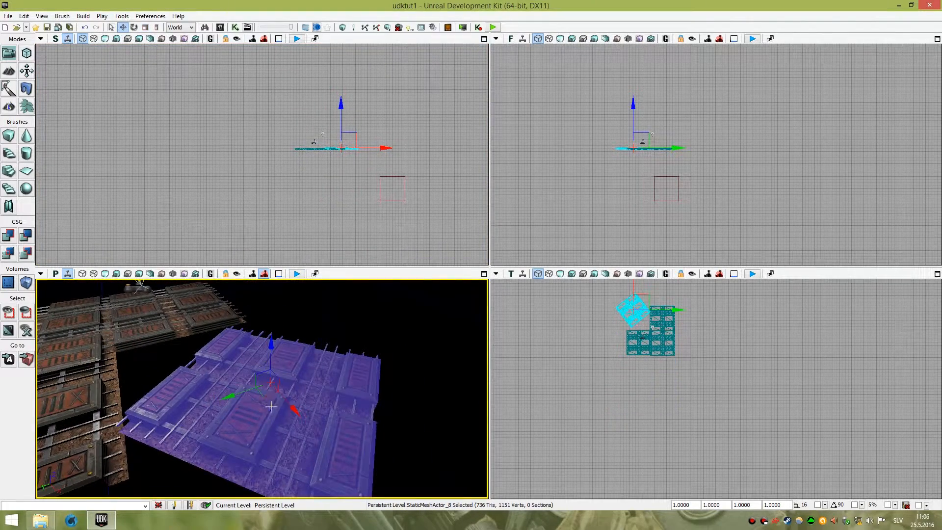
Rotate the selected floor section back into alignment with the rest of the floor.
drag(291, 407, 241, 376)
key(space)
key(space)
key(space)
right_drag(221, 353, 208, 338)
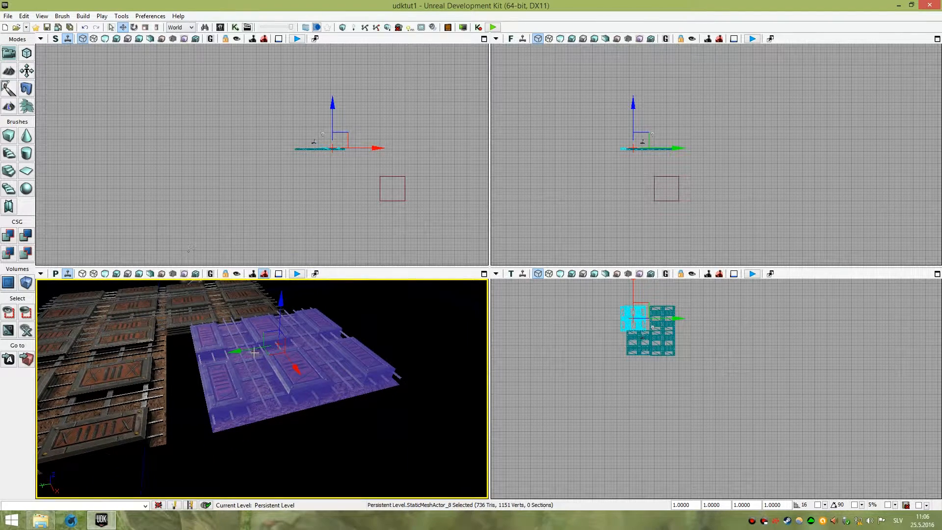
Select a different floor section in the perspective viewport.
drag(240, 353, 260, 366)
scroll(191, 341, up, 2)
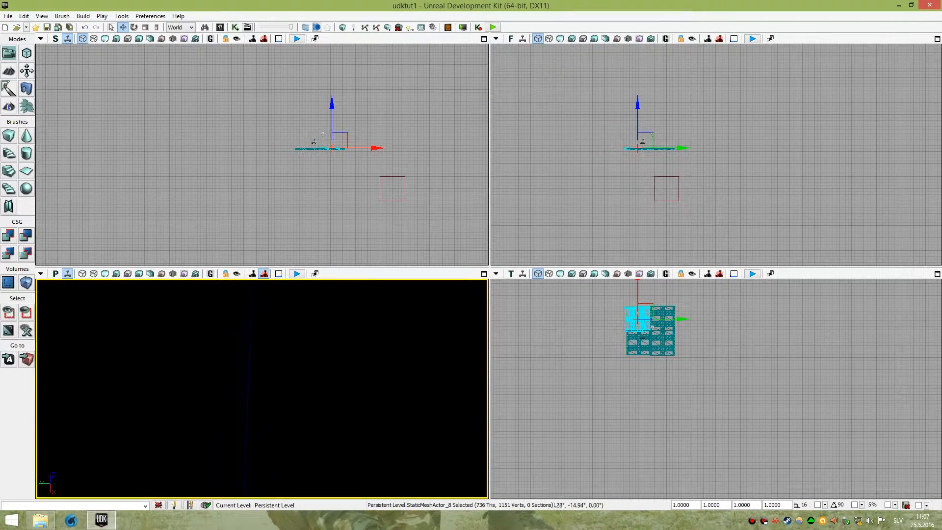
right_drag(192, 341, 317, 413)
scroll(262, 388, up, 6)
right_drag(255, 368, 220, 334)
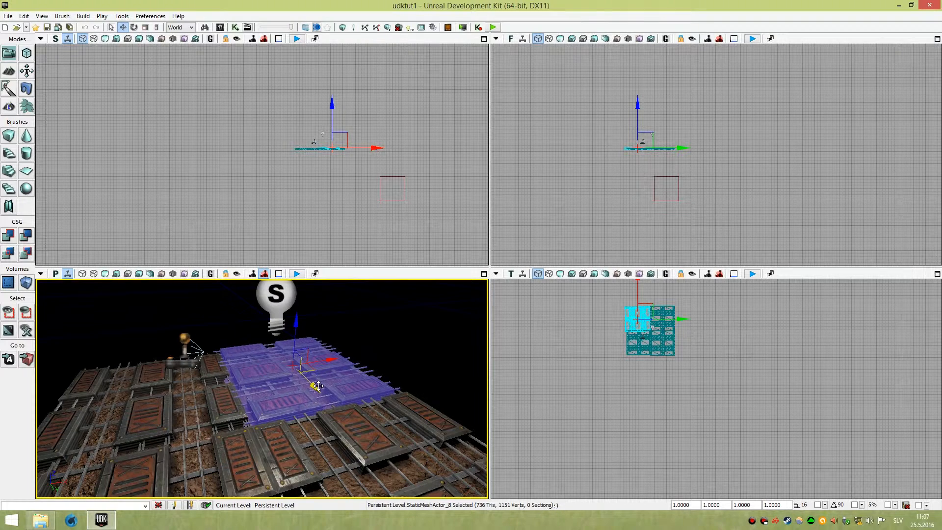
click(204, 417)
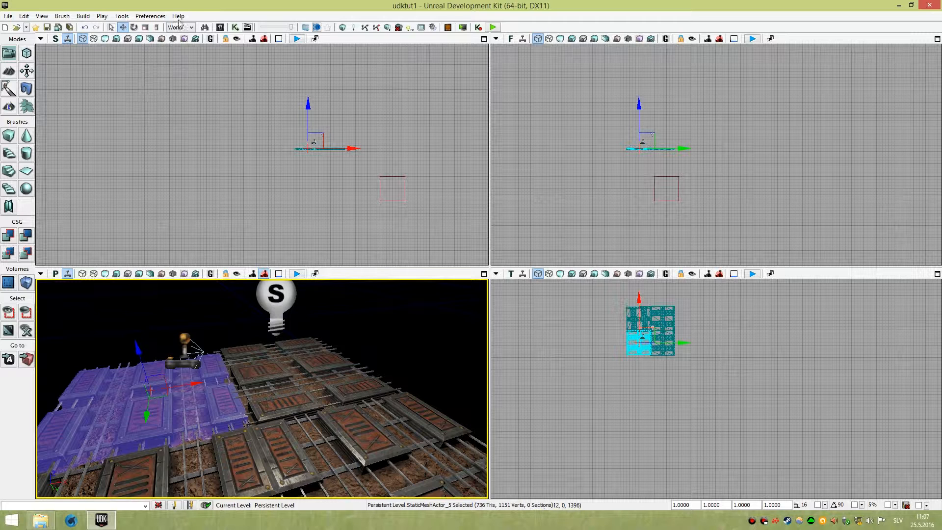
Open the Content Browser, clear its search filter, and close it.
click(219, 27)
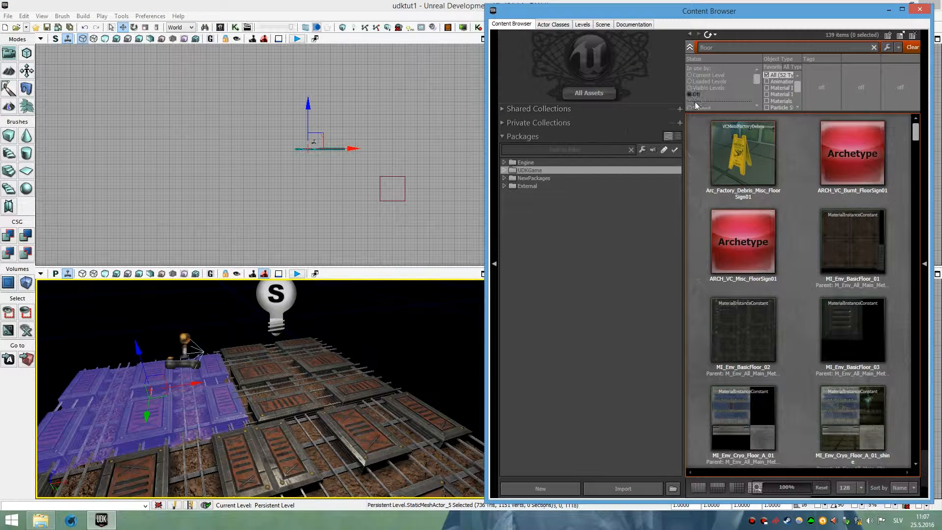
click(875, 47)
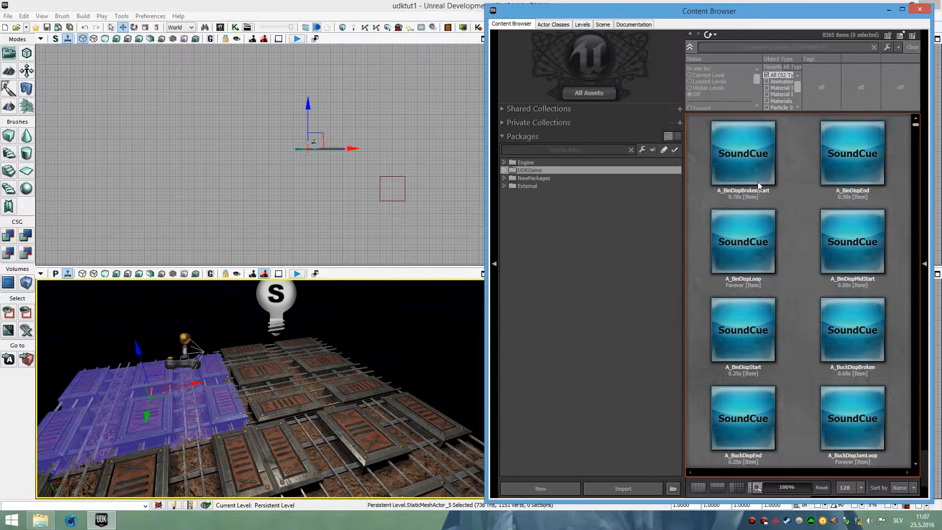
click(919, 10)
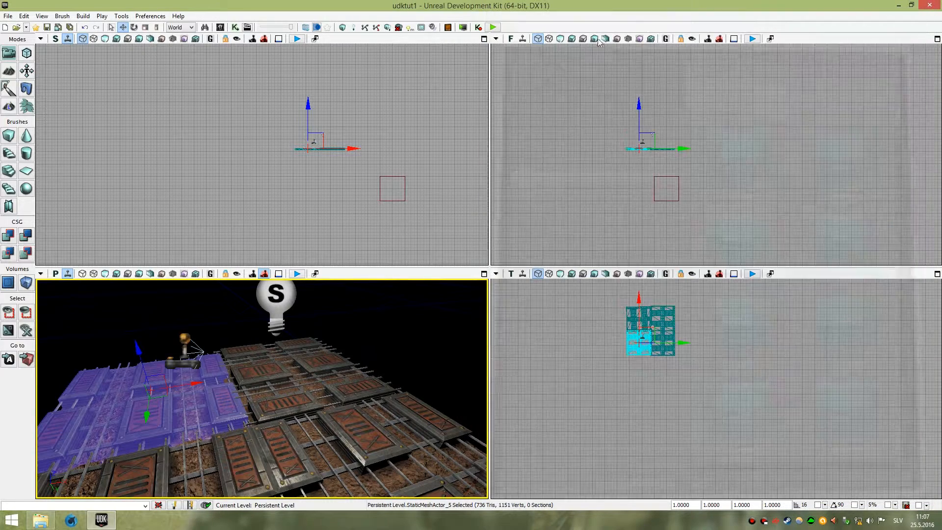
Open the Unreal Kismet editor and close it again.
click(236, 28)
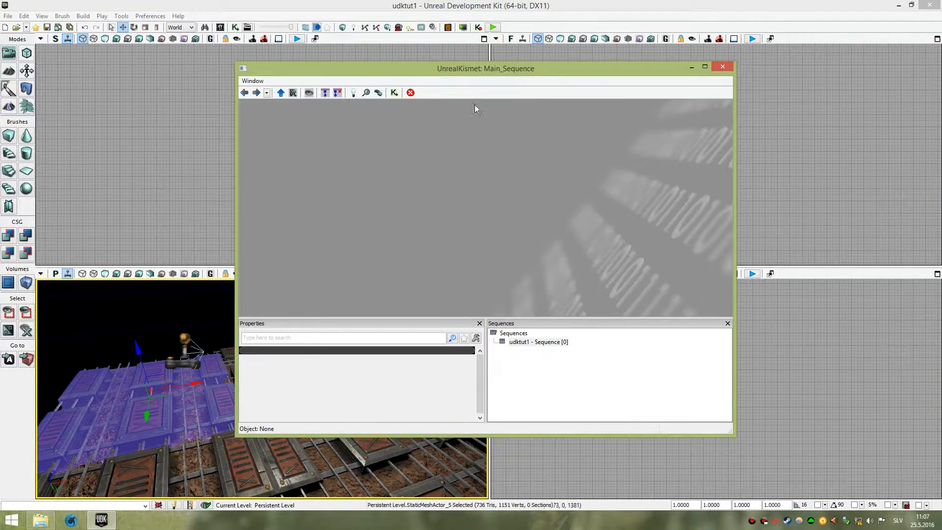
click(717, 65)
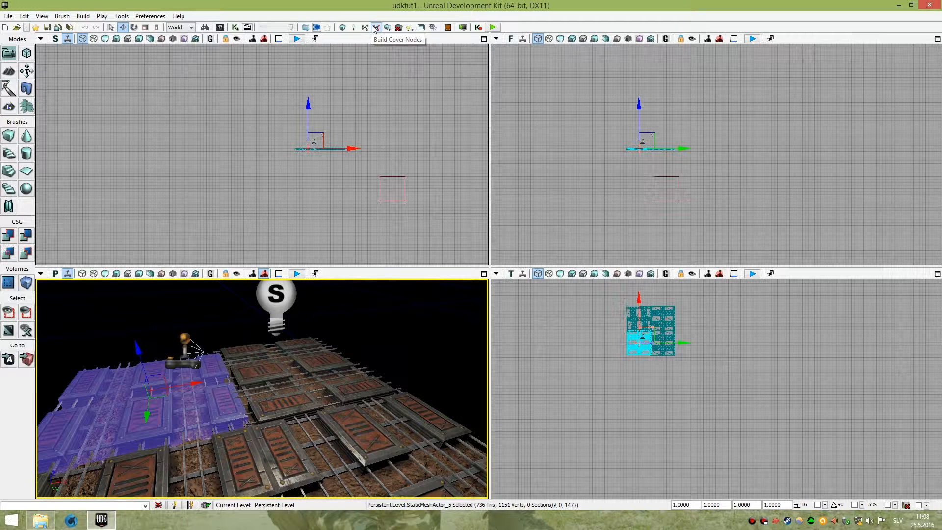
Build the whole level's geometry, lighting and paths with Build All.
click(388, 28)
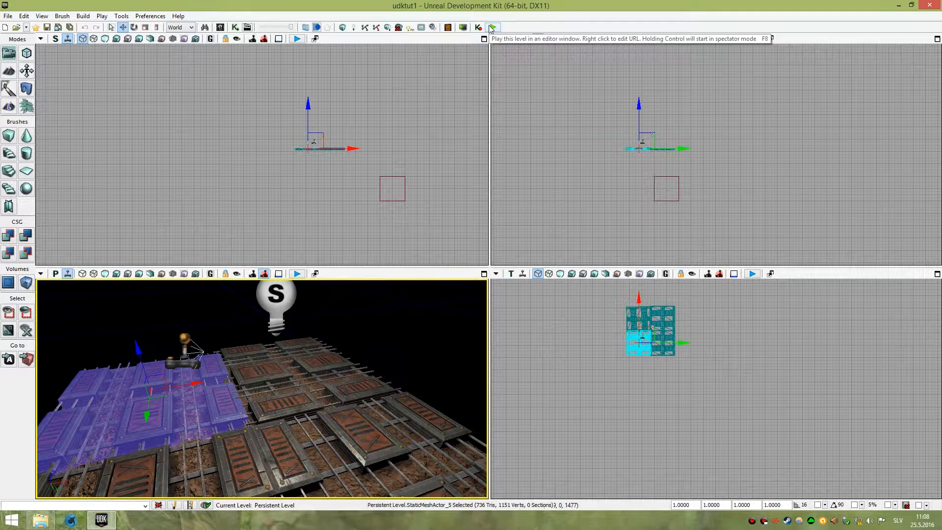
drag(263, 378, 226, 422)
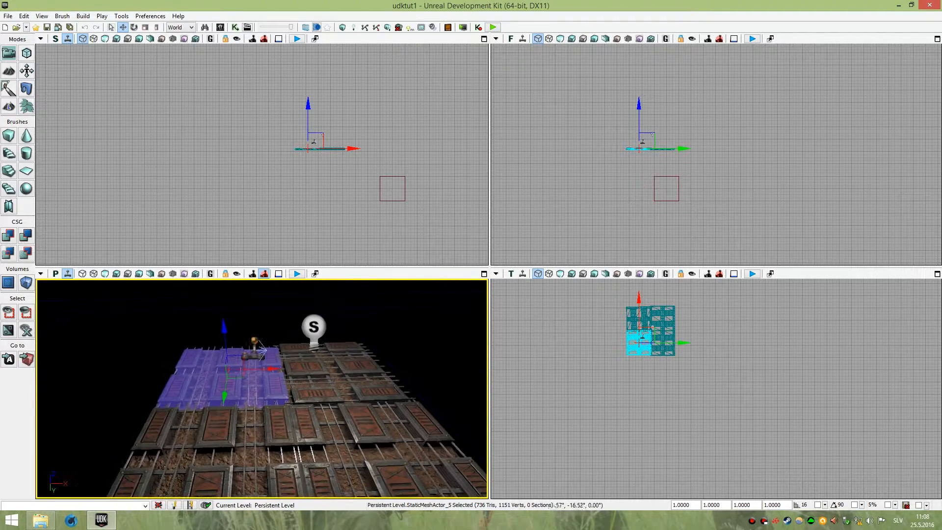
click(388, 28)
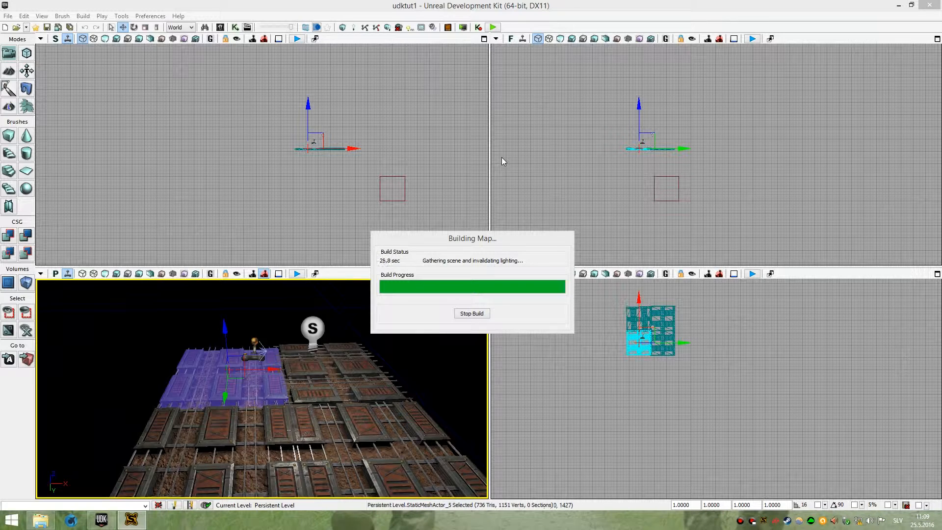
Check the Swarm Agent build progress, close the Map Check window, and minimize the Swarm Agent.
click(132, 521)
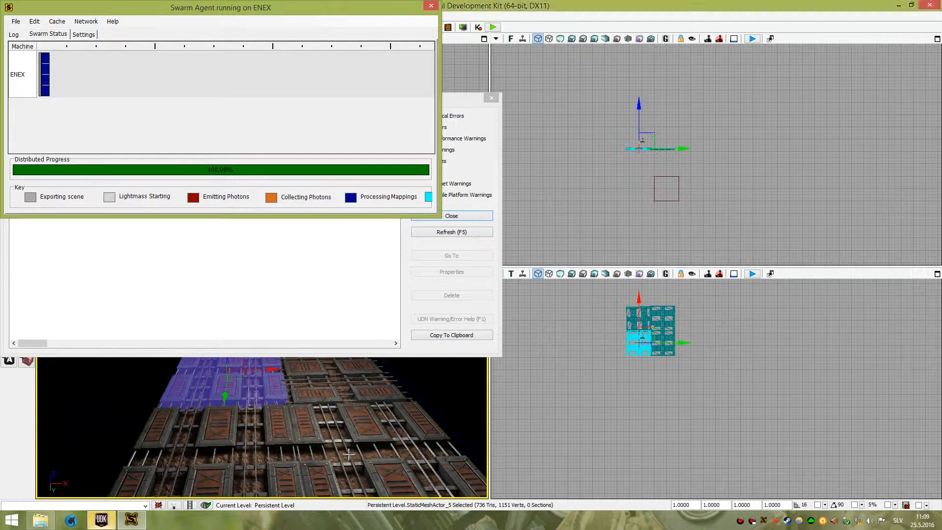
click(469, 216)
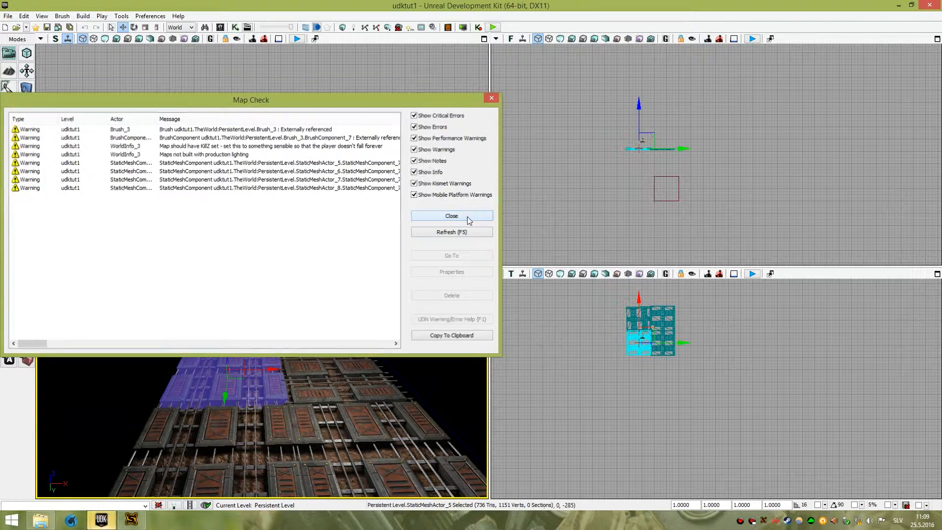
click(129, 525)
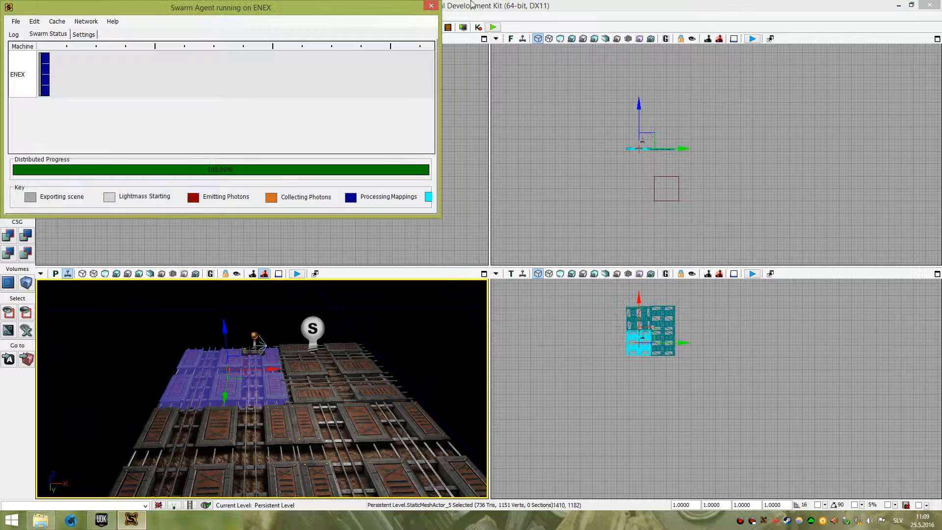
click(430, 5)
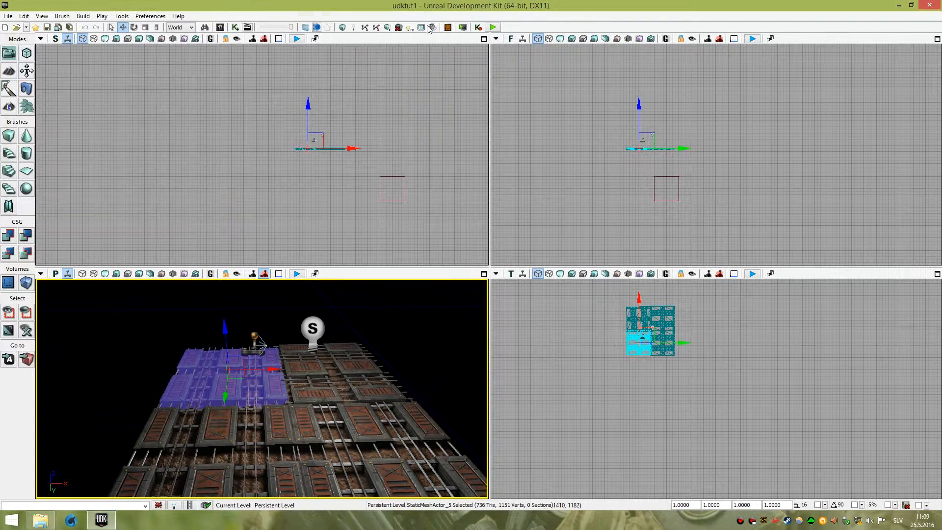
Play the level in an editor window, accept continuing, dismiss the briefing, and exit back to the editor.
click(491, 27)
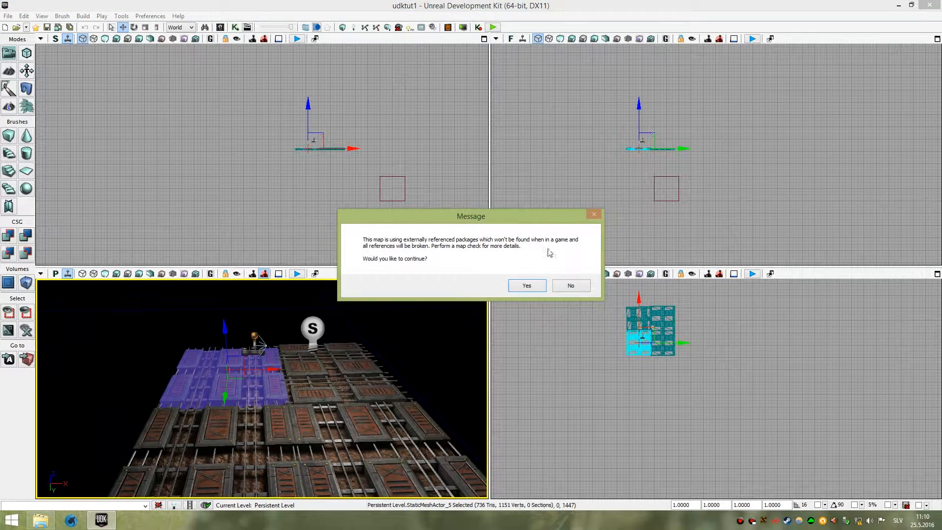
click(527, 286)
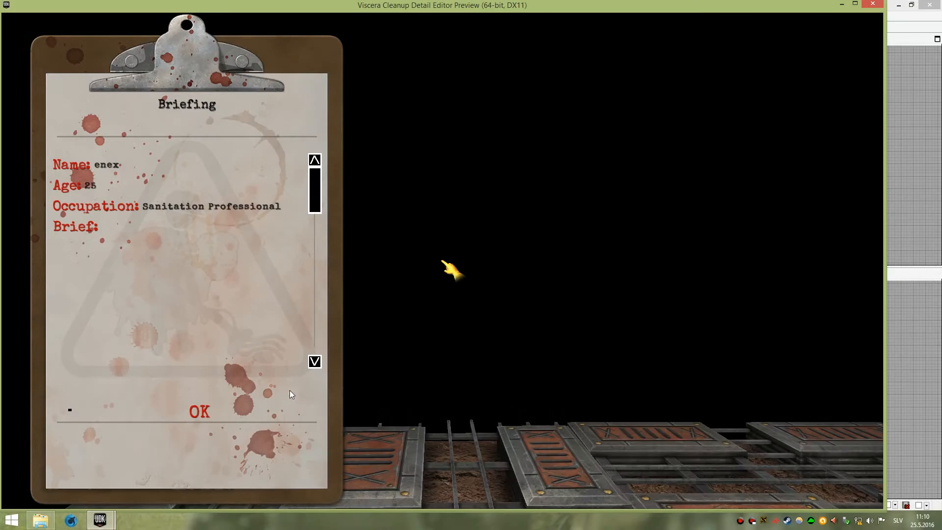
click(200, 412)
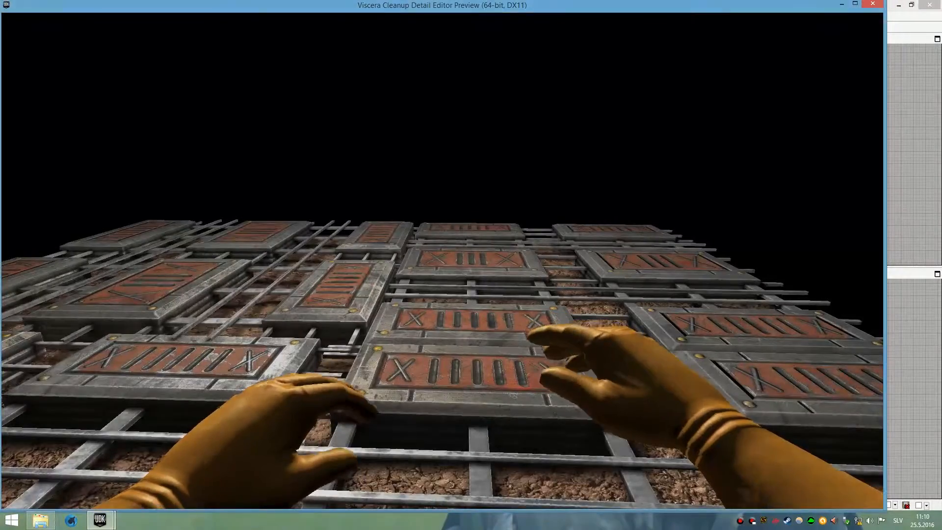
key(Escape)
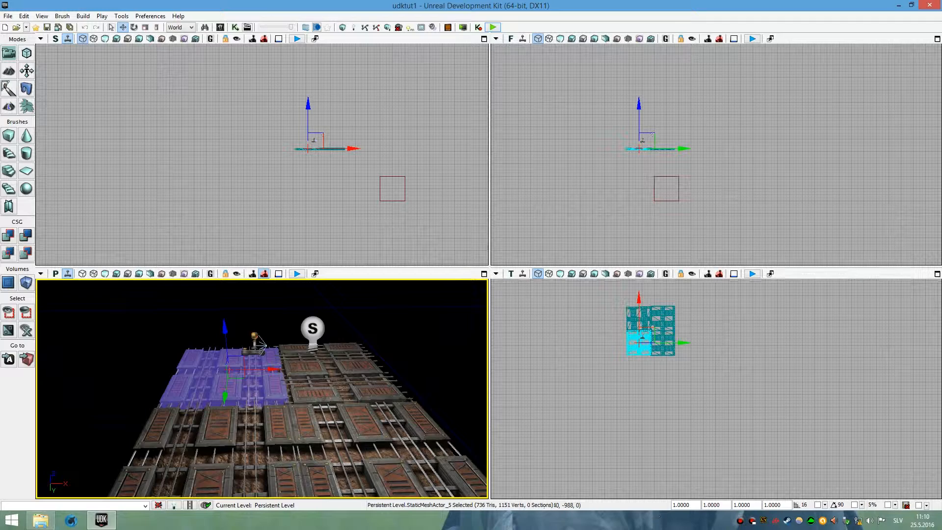
right_drag(377, 373, 442, 368)
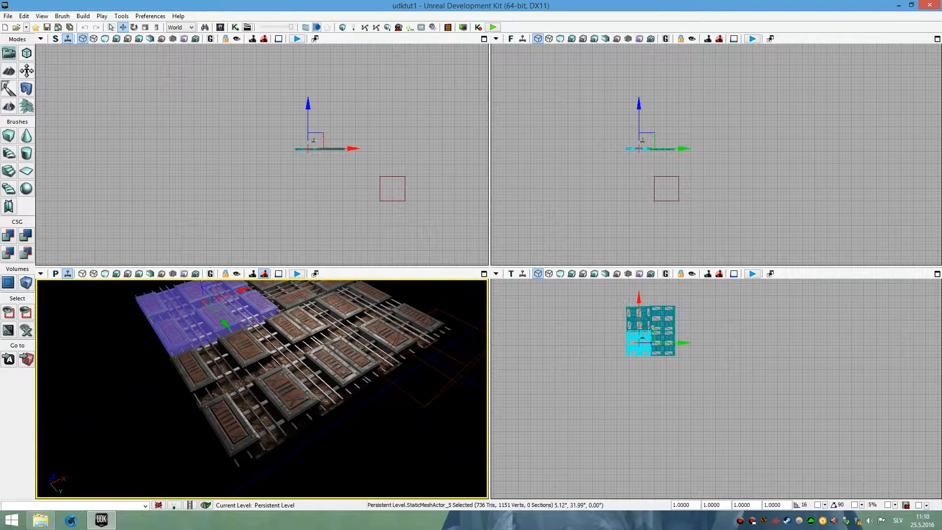
mouse_move(442, 368)
right_down()
mouse_move(444, 352)
mouse_move(449, 363)
right_up()
right_drag(343, 355, 348, 344)
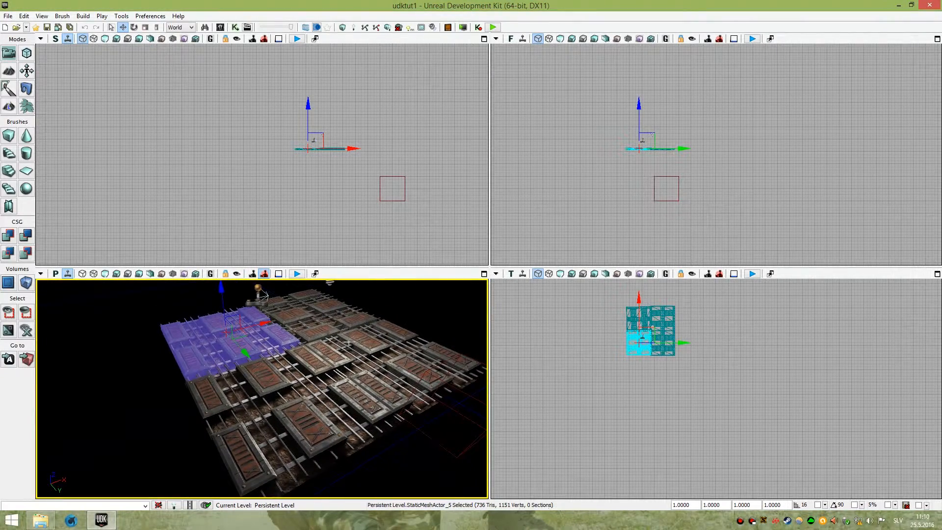
click(24, 16)
mouse_move(40, 15)
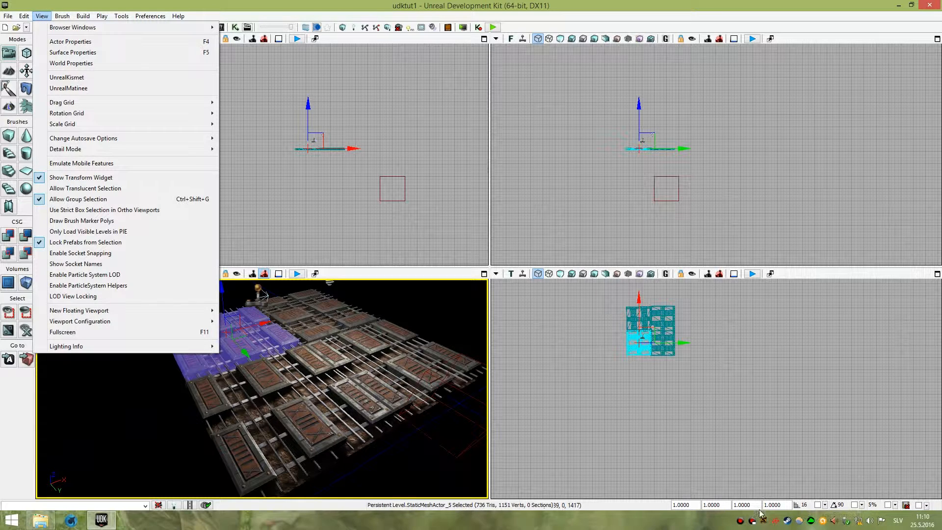
click(633, 507)
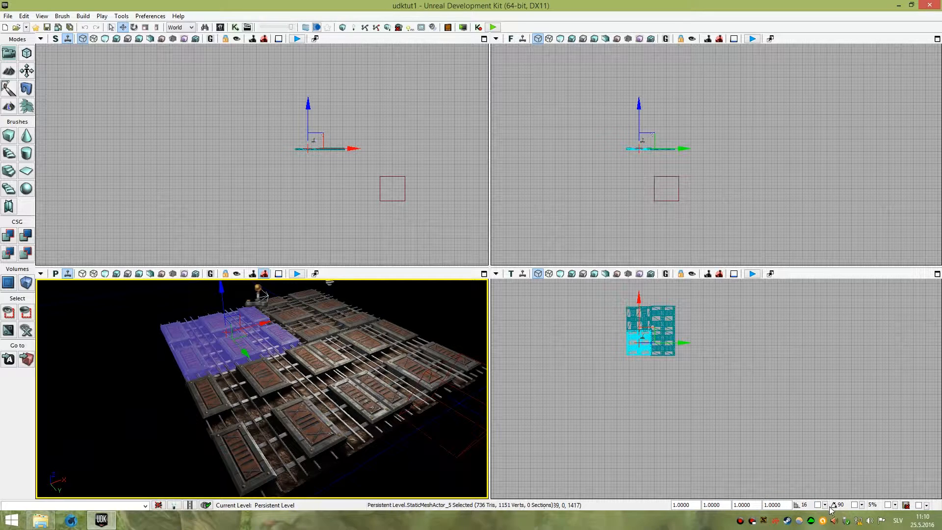
Enable drag grid snapping and select another floor section in the perspective viewport.
click(817, 505)
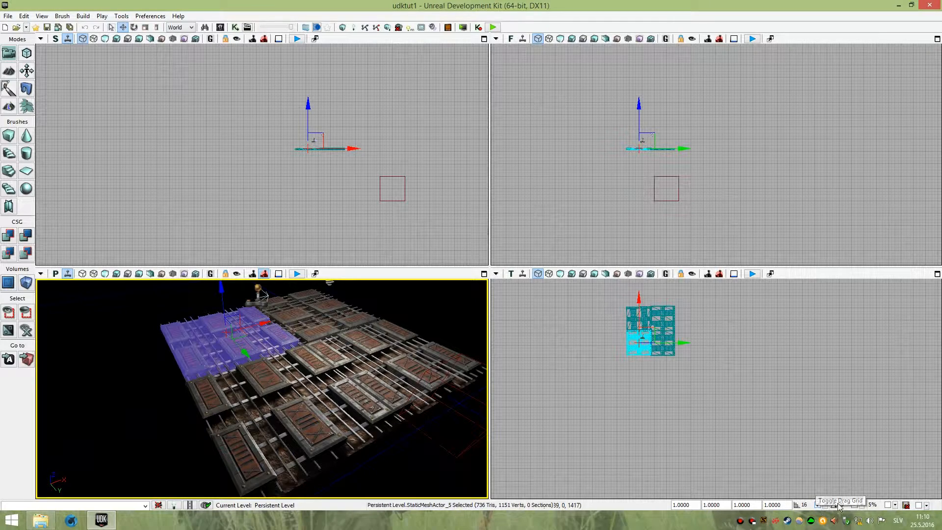
scroll(265, 366, down, 2)
scroll(264, 366, up, 5)
scroll(265, 366, down, 5)
click(265, 381)
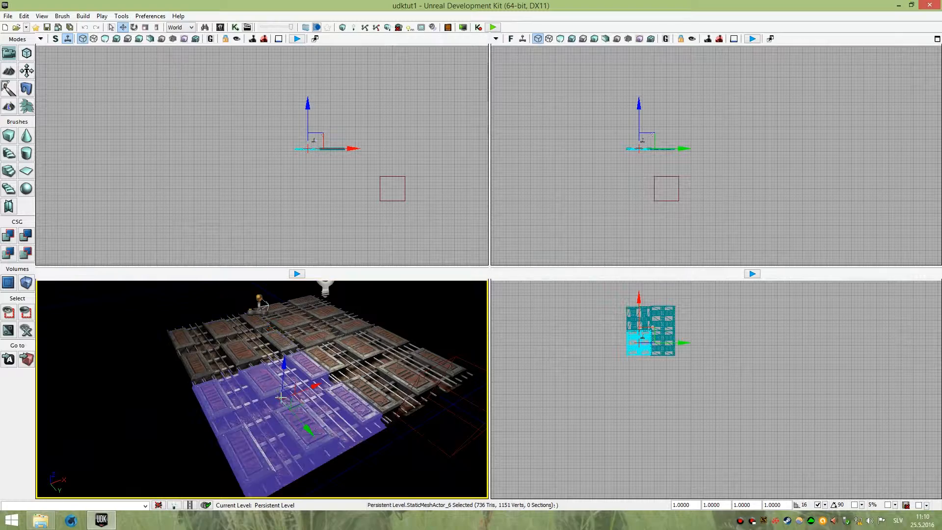
key(space)
mouse_move(255, 368)
mouse_down()
mouse_move(301, 349)
mouse_move(256, 377)
mouse_up()
key(space)
key(space)
drag(332, 453, 328, 446)
Move the selected floor section one 16-unit snap step along the Y axis in the top viewport.
right_click(659, 362)
click(686, 405)
scroll(657, 432, up, 2)
right_click(662, 419)
click(652, 437)
right_drag(691, 379, 706, 462)
scroll(683, 377, up, 4)
scroll(684, 378, up, 6)
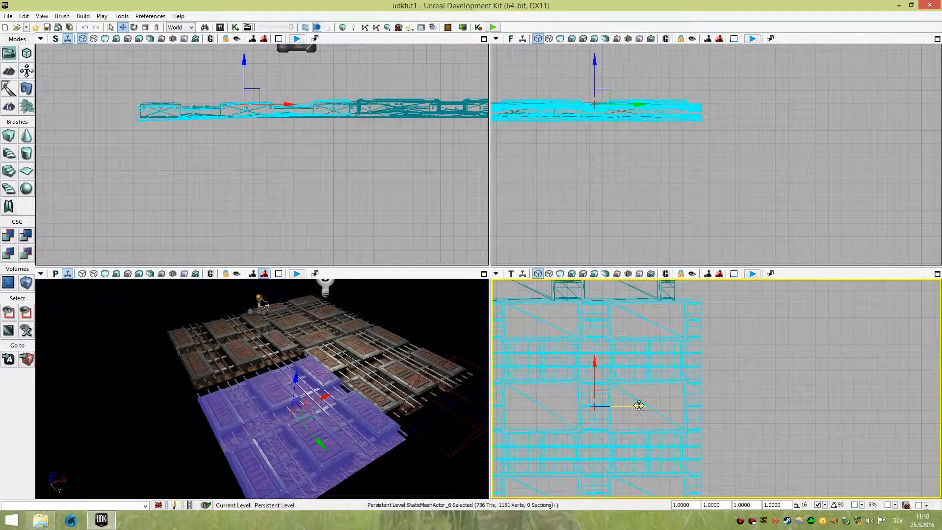
mouse_move(647, 405)
mouse_down()
mouse_move(677, 403)
mouse_move(653, 403)
mouse_up()
Turn off drag grid snapping and move the floor section freely about 10 units along the Y axis.
click(818, 505)
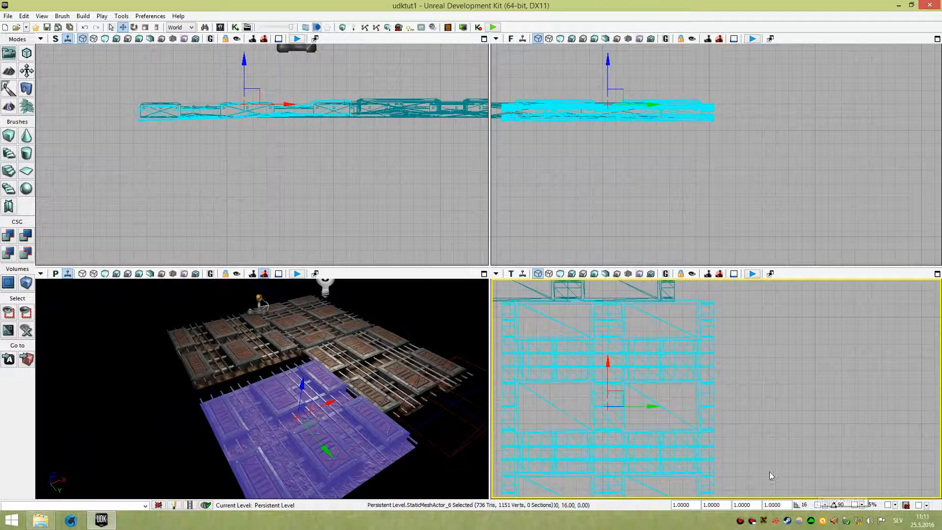
mouse_move(645, 405)
mouse_down()
mouse_move(664, 406)
mouse_move(650, 406)
mouse_up()
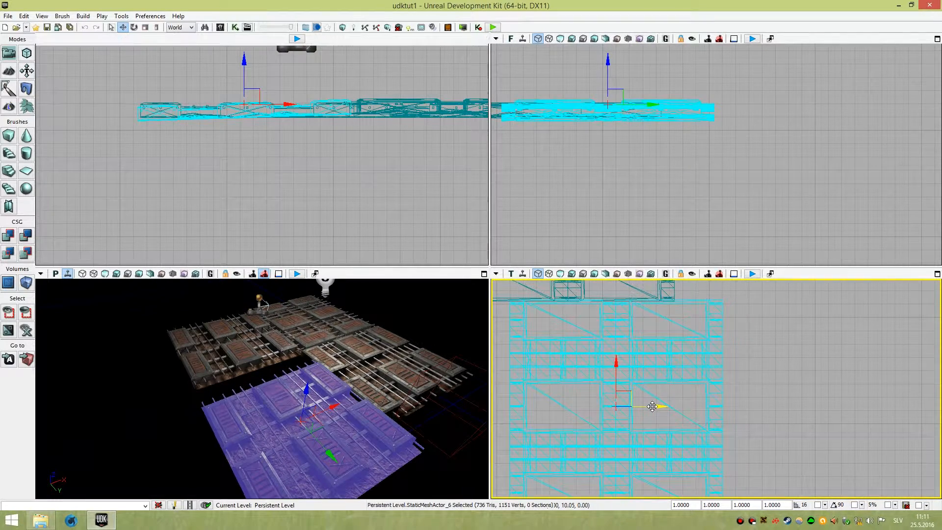
Zoom into the top viewport and toggle rotation grid snapping from its options list.
right_click(693, 334)
scroll(652, 419, up, 1)
right_drag(652, 418, 638, 372)
scroll(683, 381, up, 5)
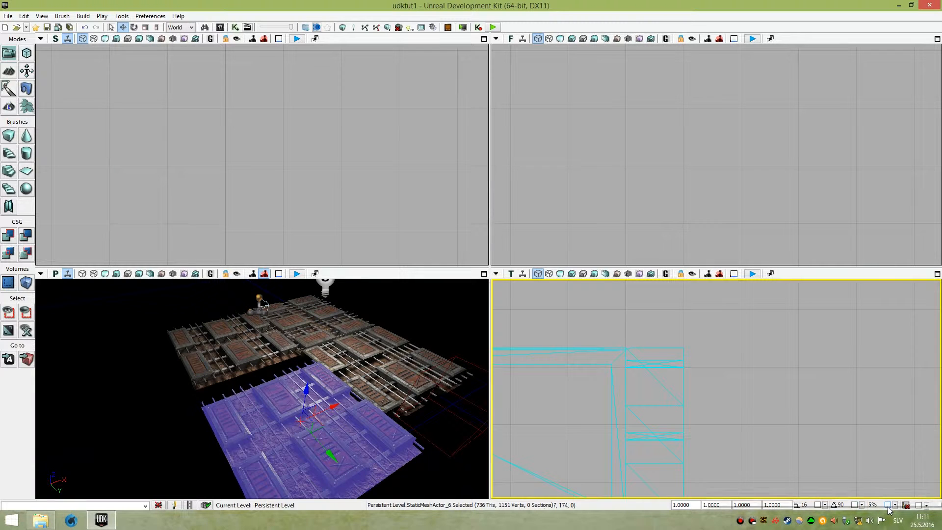
right_click(860, 505)
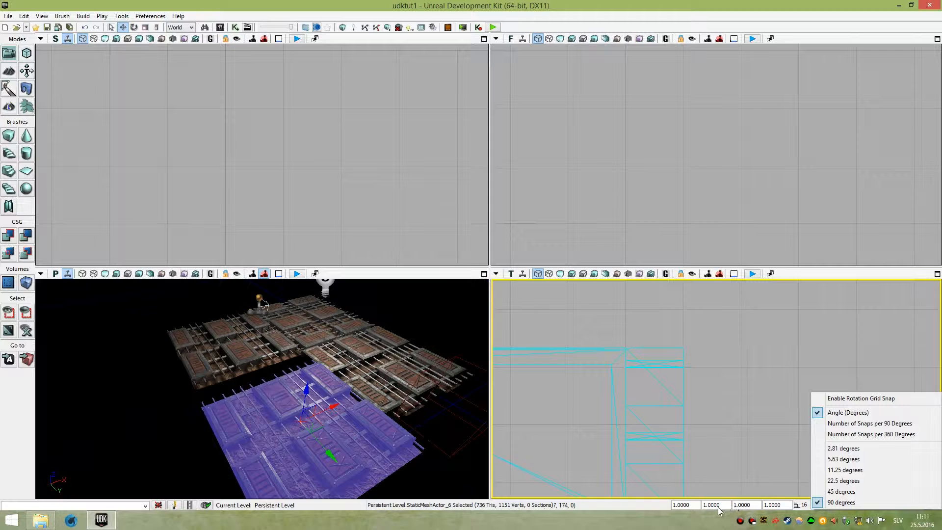
click(845, 399)
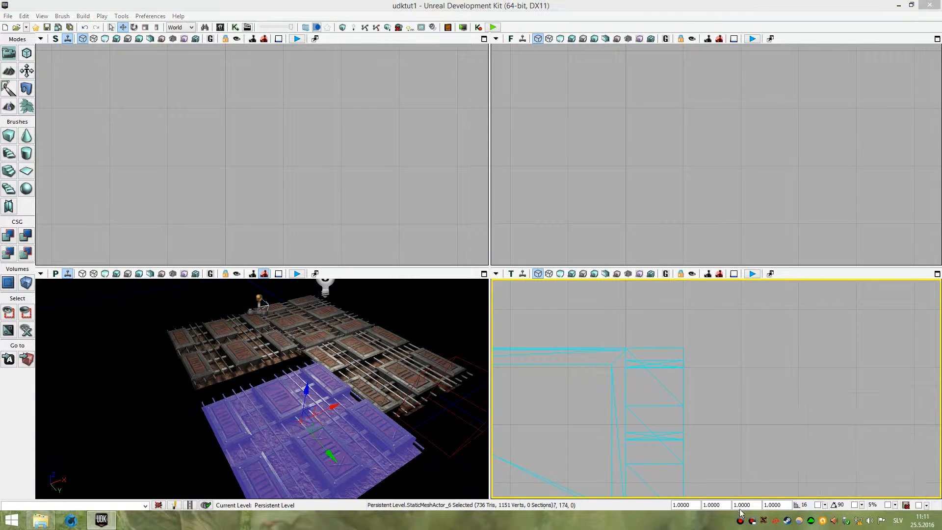
Review the drag grid size options and move the floor section along the Y axis in the top viewport.
click(825, 504)
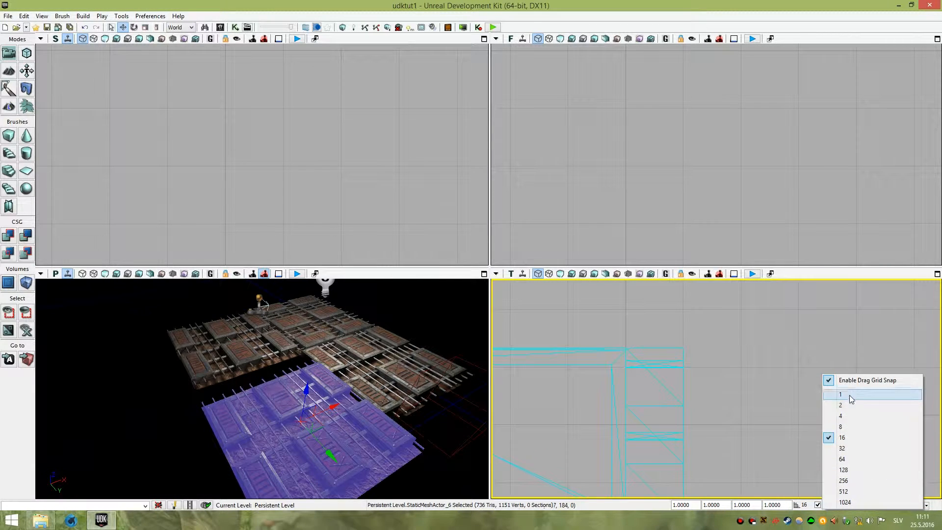
right_drag(607, 399, 658, 362)
scroll(706, 363, down, 9)
right_drag(723, 379, 746, 377)
right_drag(683, 391, 679, 333)
right_drag(643, 433, 619, 373)
scroll(610, 389, up, 3)
drag(553, 365, 610, 364)
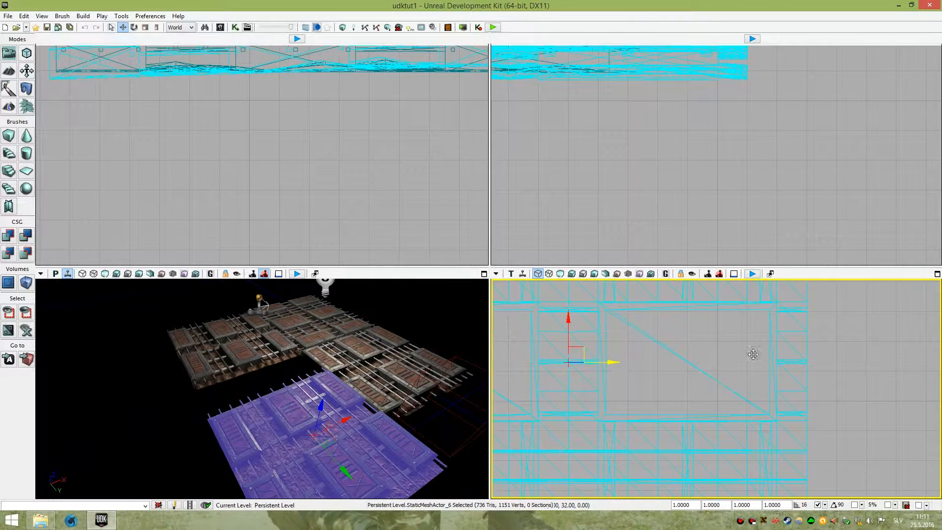
Toggle drag grid snapping and nudge the floor section back into line with the neighbouring sections.
right_click(670, 372)
right_drag(814, 413, 797, 486)
scroll(765, 425, down, 4)
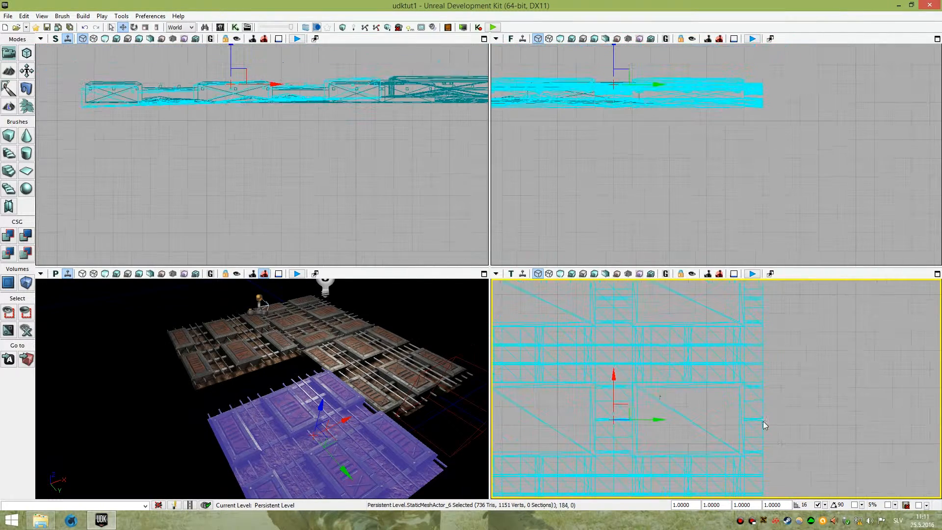
drag(644, 421, 652, 419)
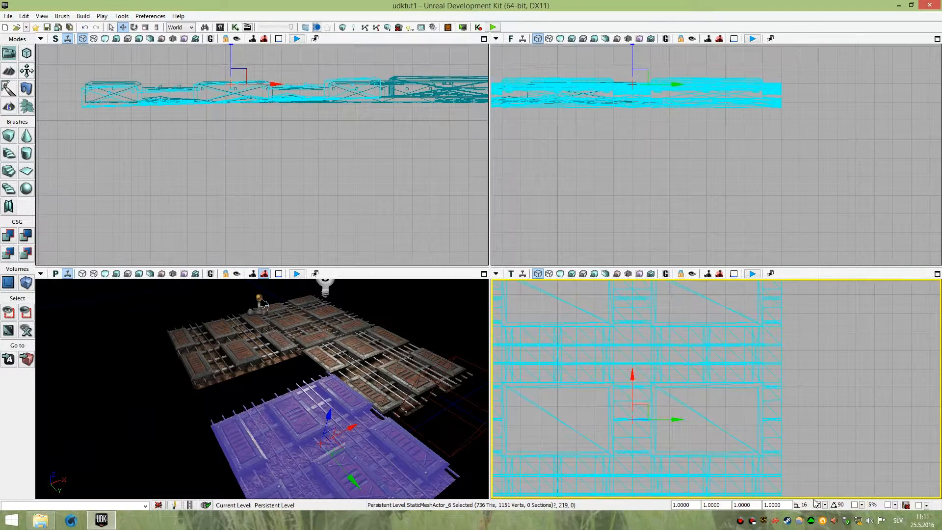
click(817, 504)
mouse_move(667, 420)
mouse_down()
mouse_move(638, 425)
mouse_move(658, 422)
mouse_up()
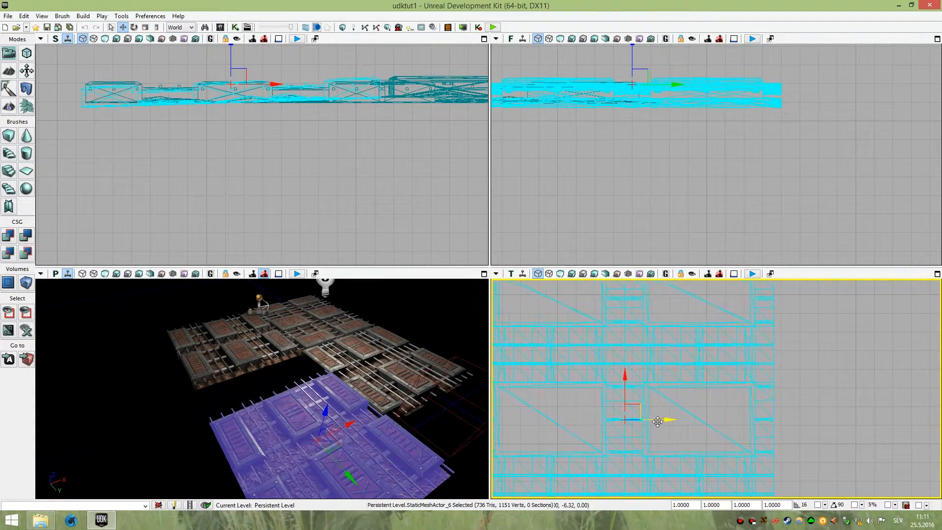
Enable rotation grid snapping at 90 degrees and rotate the floor section with the rotation widget.
click(855, 505)
mouse_move(387, 377)
right_down()
mouse_move(349, 402)
mouse_move(373, 387)
right_up()
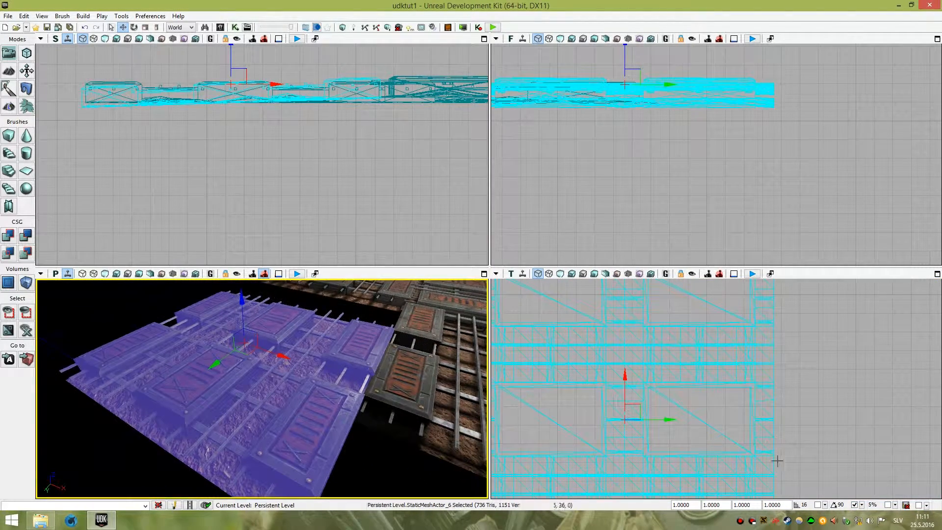
click(862, 505)
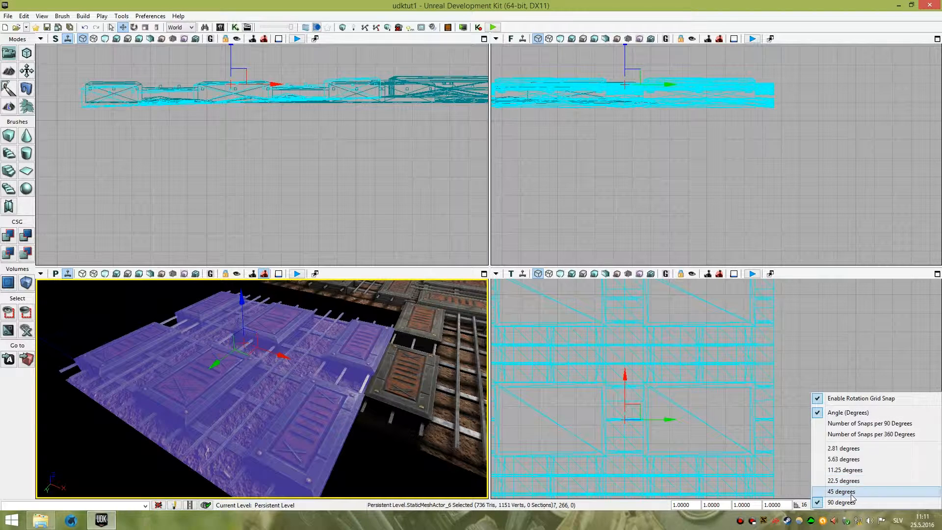
drag(397, 391, 327, 349)
key(space)
drag(196, 366, 246, 357)
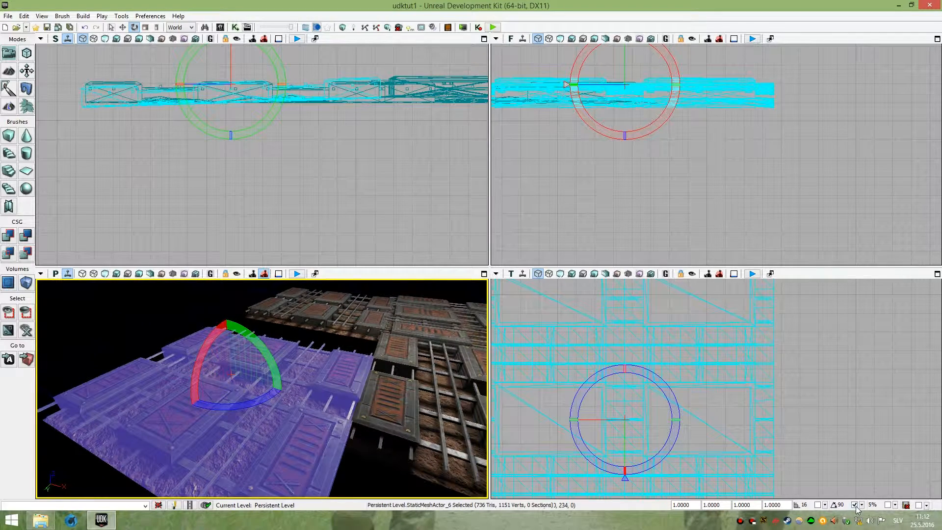
drag(295, 363, 299, 398)
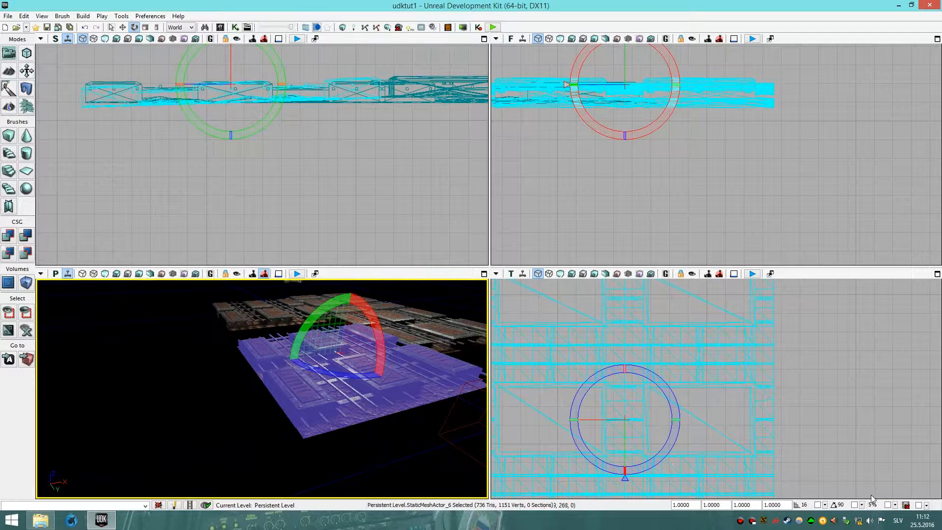
Review the scale grid snapping percentage options.
click(896, 506)
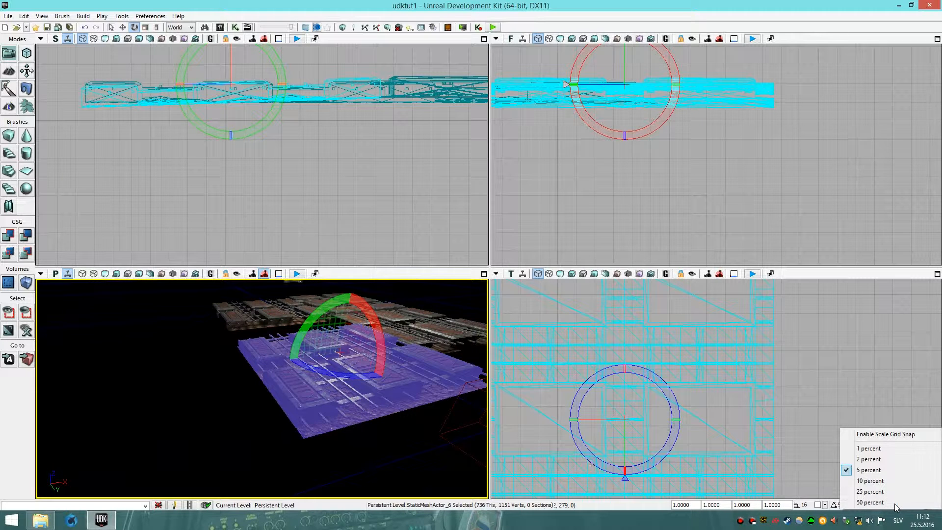
click(703, 525)
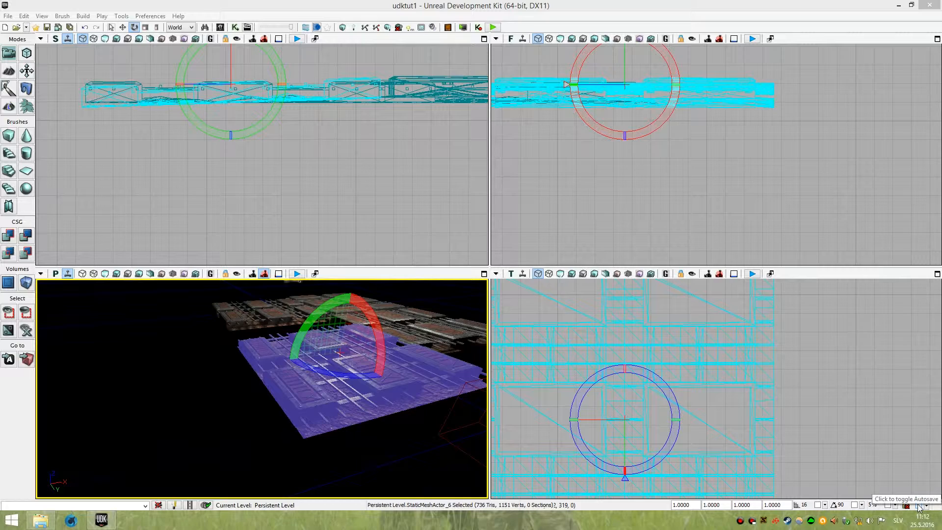
Nudge the floor section's rotation and cycle the transform widget to translation mode in the perspective viewport.
mouse_move(399, 420)
right_down()
mouse_move(380, 417)
mouse_move(417, 437)
mouse_move(437, 427)
mouse_move(385, 411)
right_up()
key(space)
key(space)
drag(418, 389, 278, 342)
right_drag(277, 343, 351, 325)
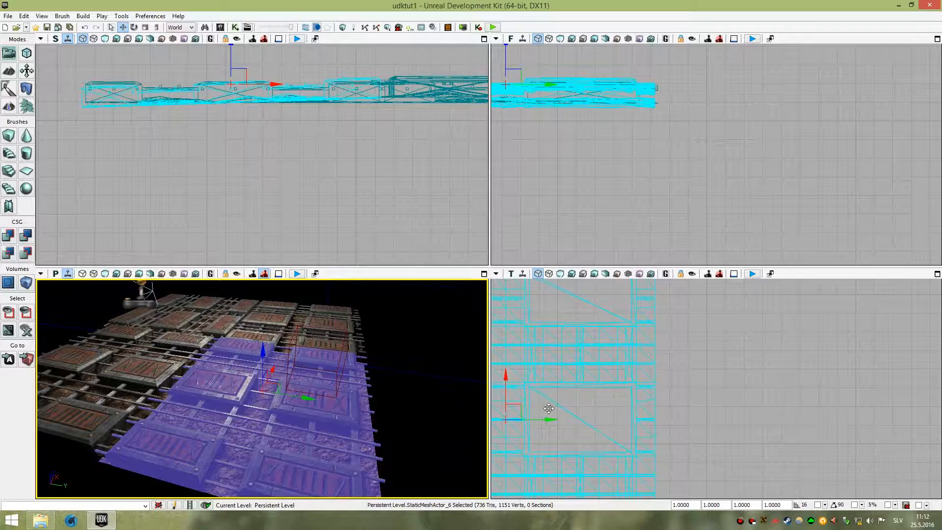
right_drag(356, 395, 356, 395)
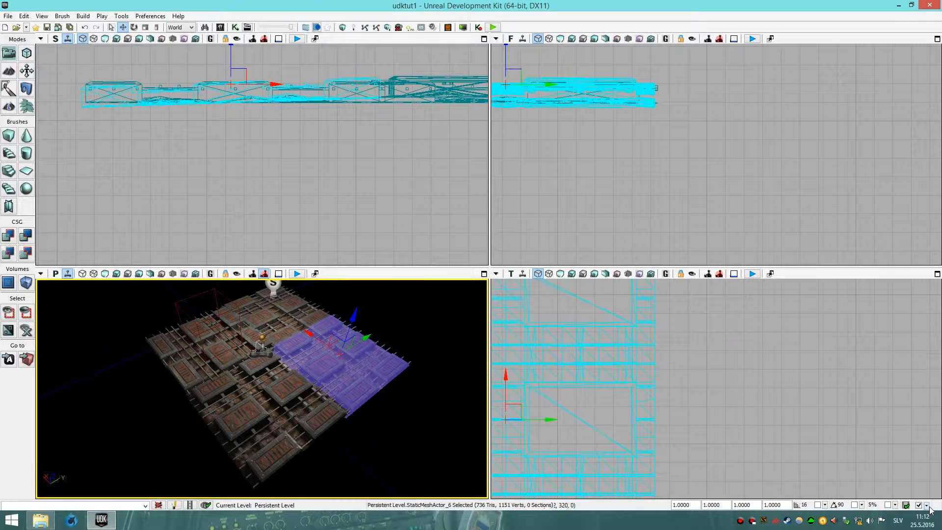
Review the autosave interval options and toggle autosave on or off.
click(927, 506)
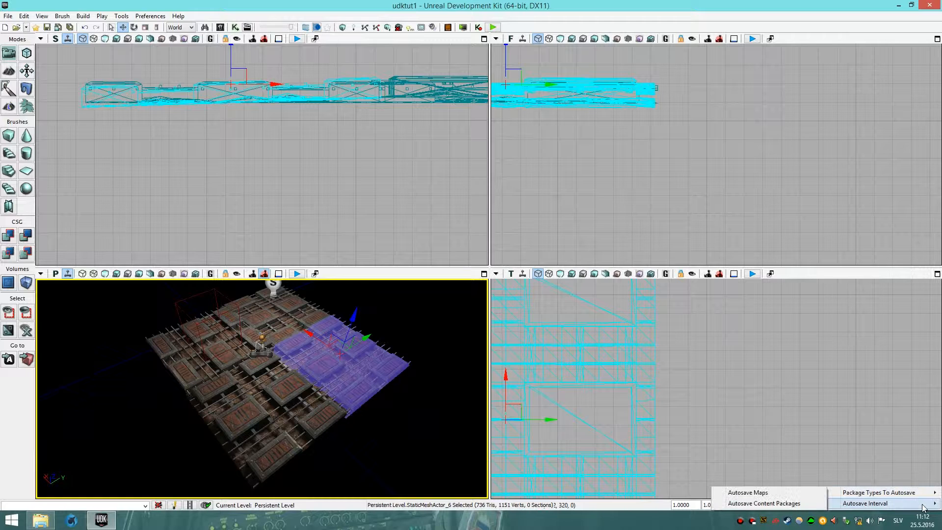
mouse_move(924, 507)
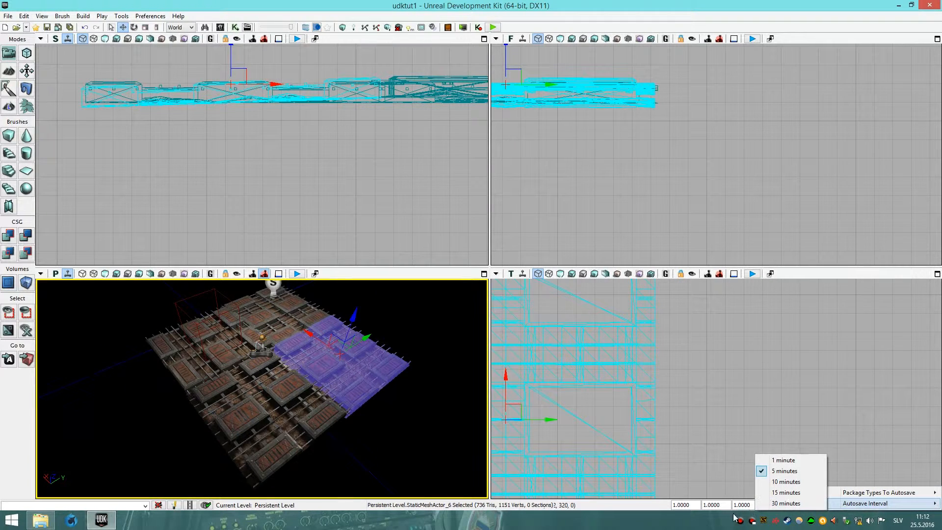
click(707, 524)
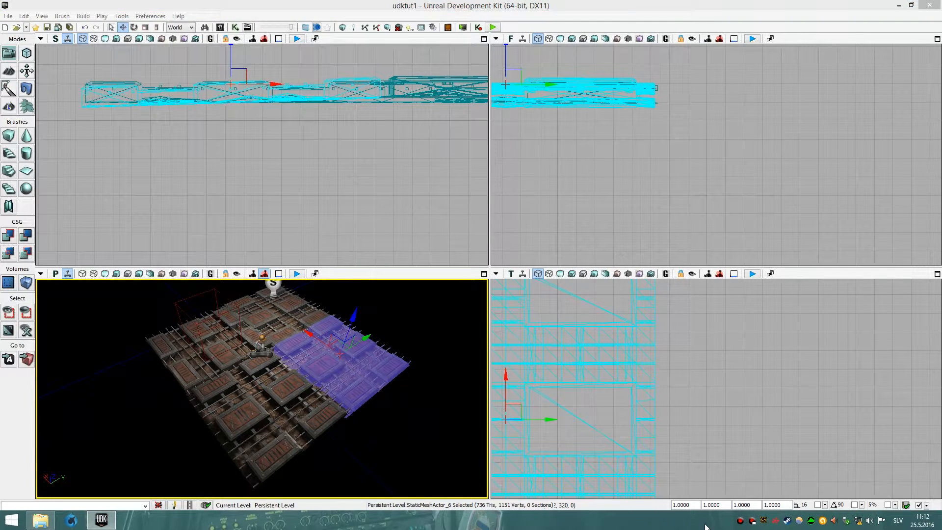
click(920, 506)
Switch the perspective viewport to a front orthographic view.
mouse_move(365, 350)
right_down()
mouse_move(357, 333)
mouse_move(359, 350)
right_up()
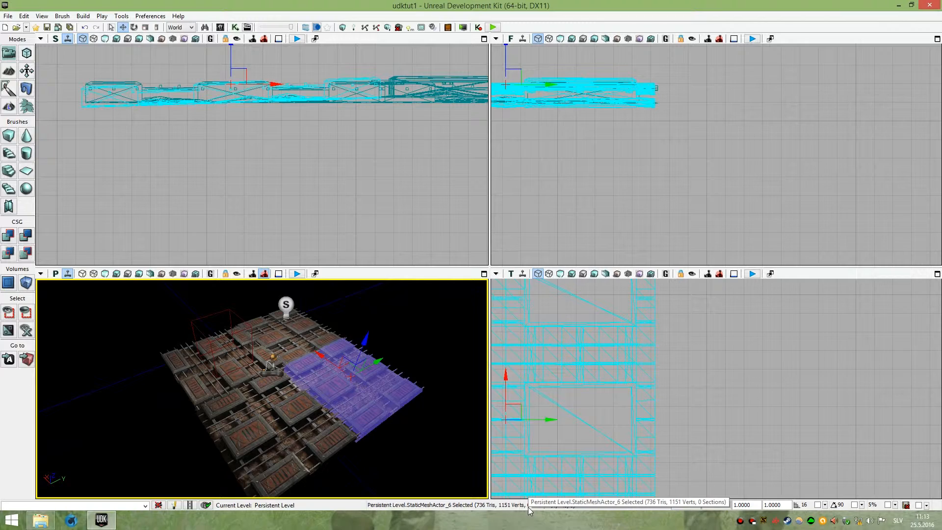
key(w)
right_drag(288, 381, 294, 380)
key(s)
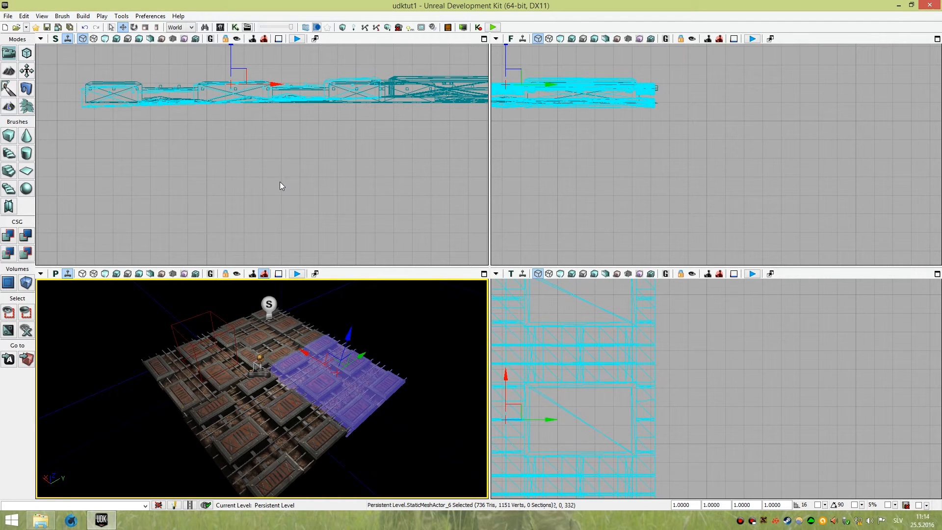
key(alt+h)
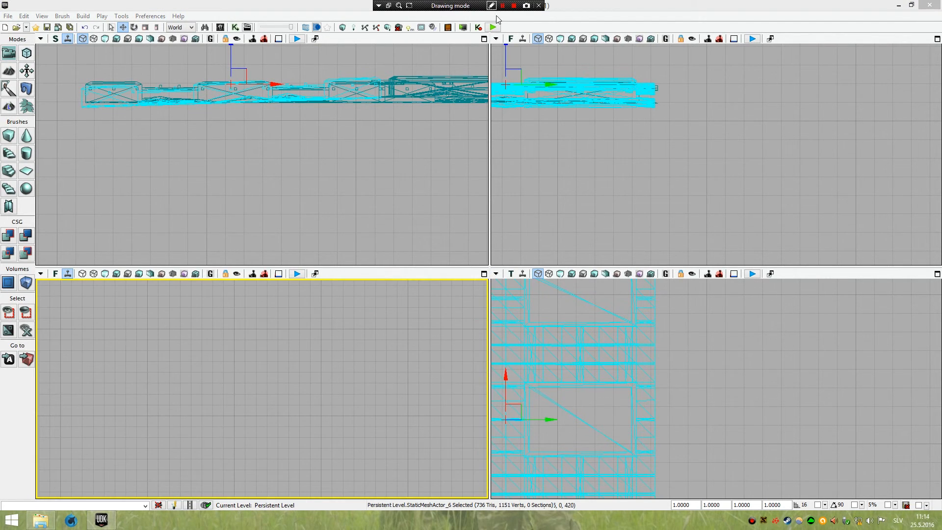